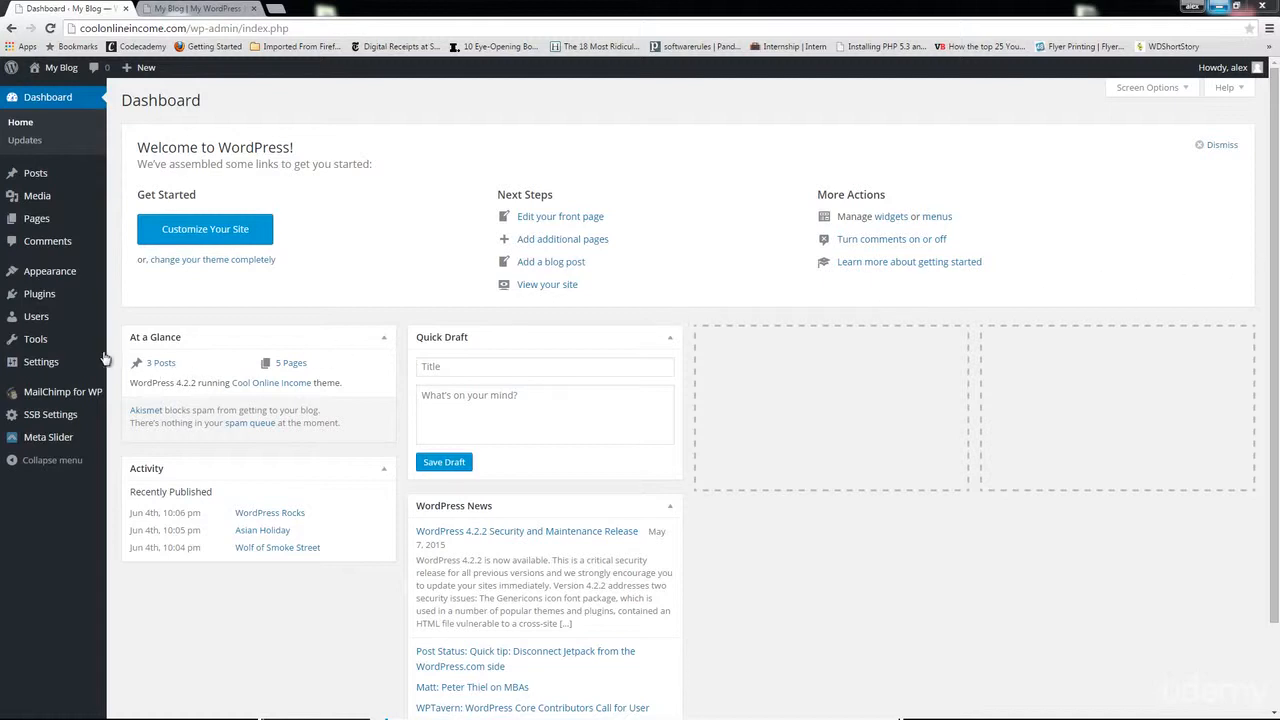
Step: Open the Permalinks settings to check the /%category%/%postname% URL structure
mouse_move(78, 279)
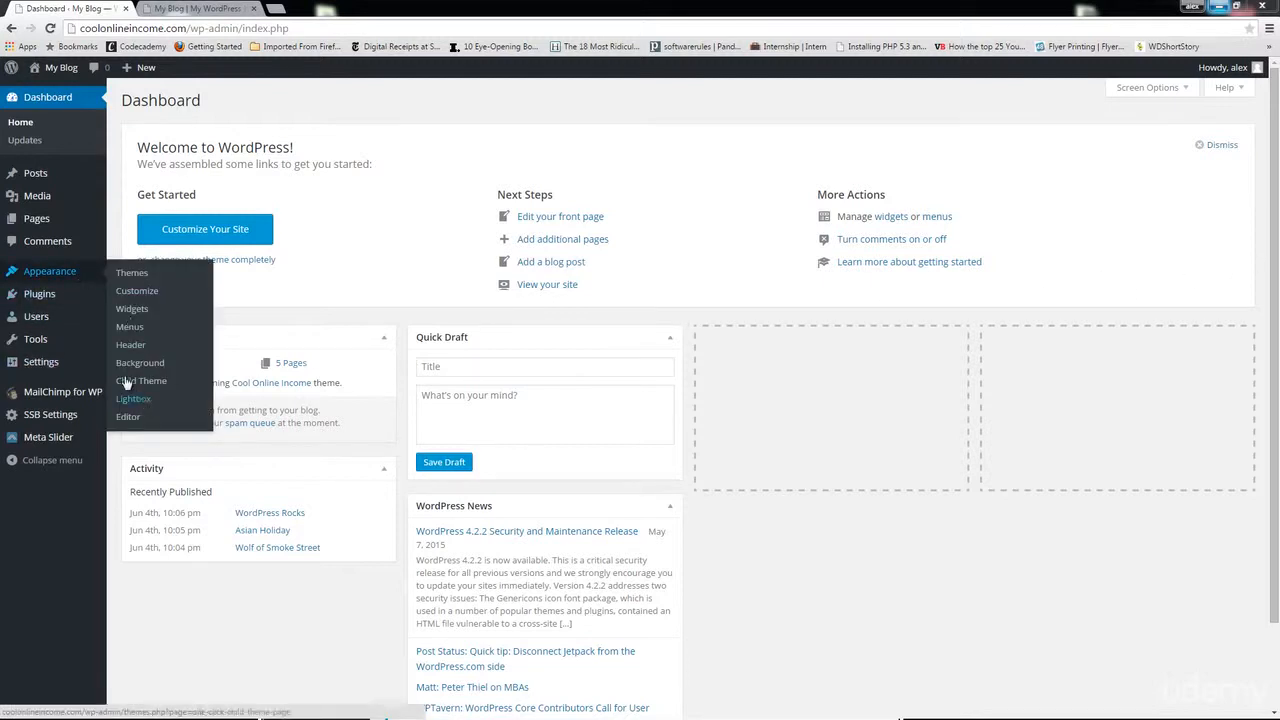
mouse_move(40, 362)
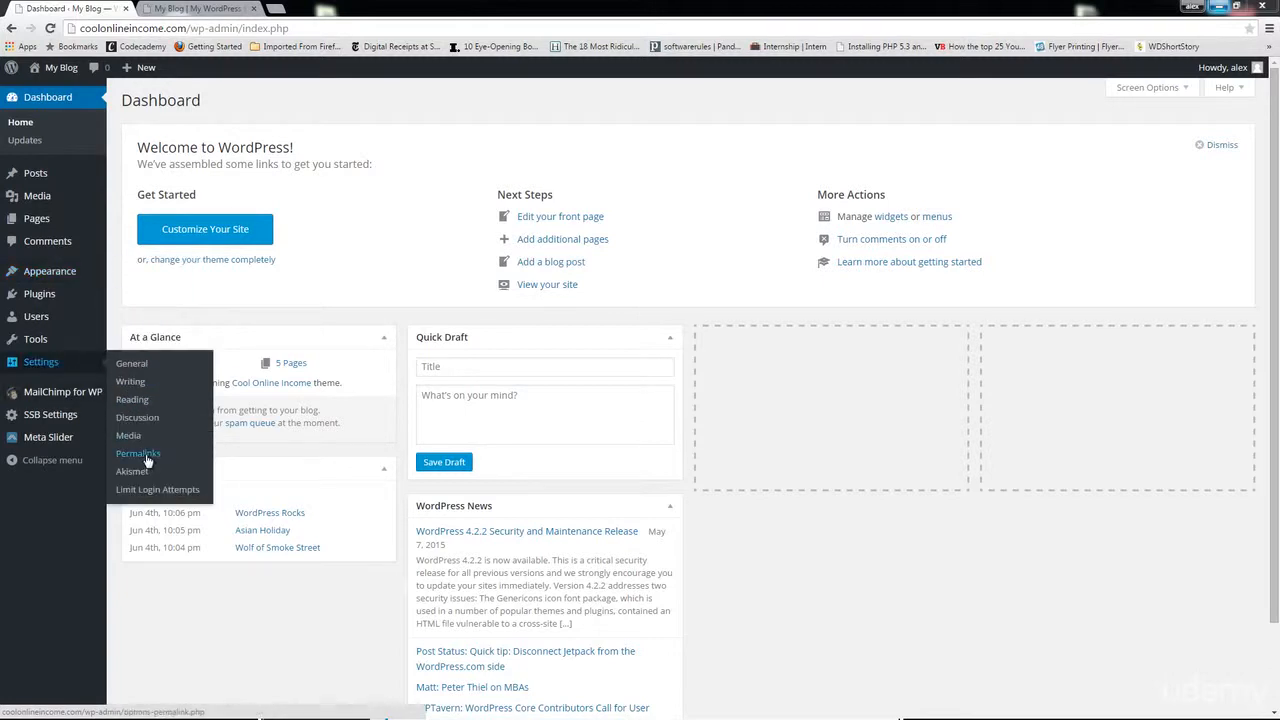
click(146, 456)
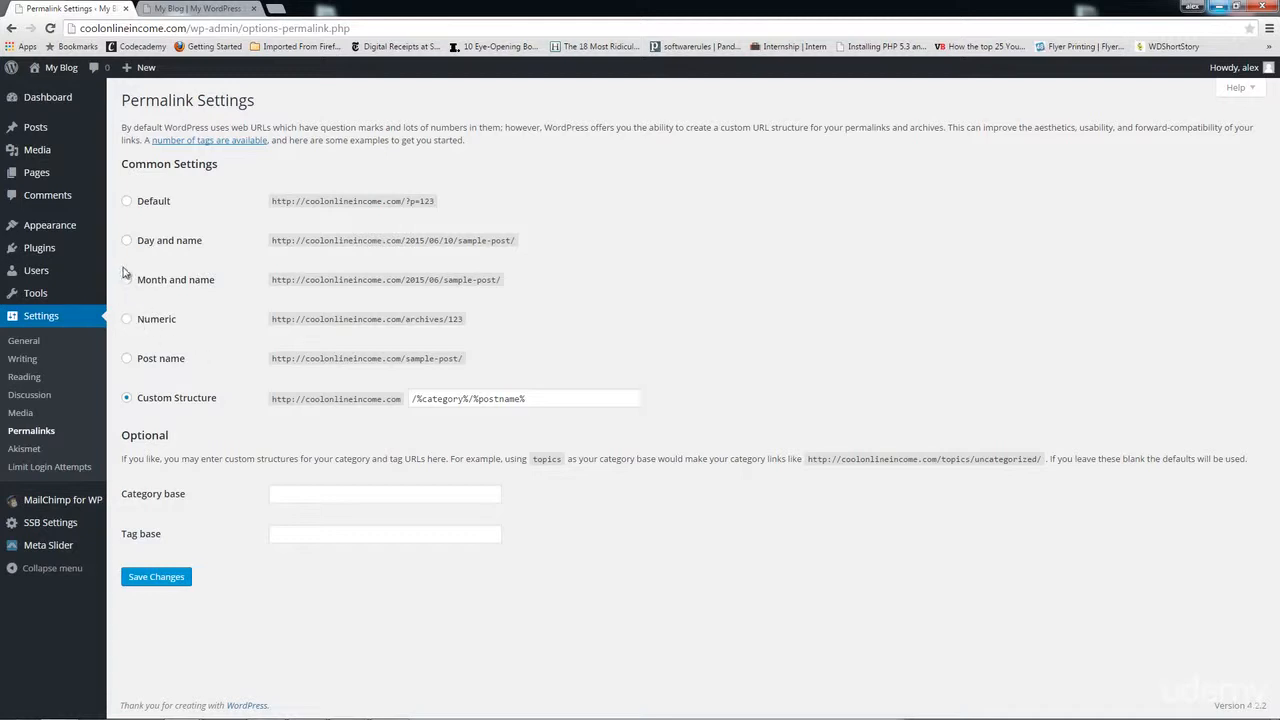
Step: Go back to the list of all posts
mouse_move(92, 236)
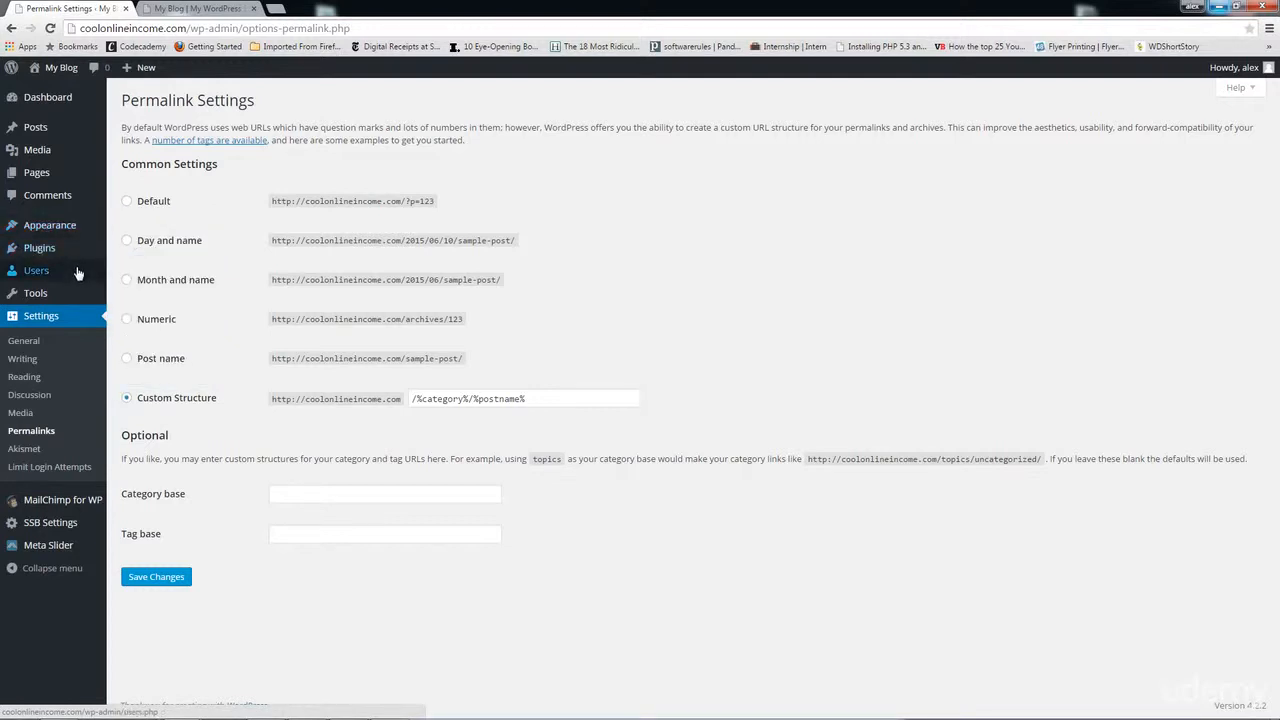
mouse_move(77, 128)
click(129, 130)
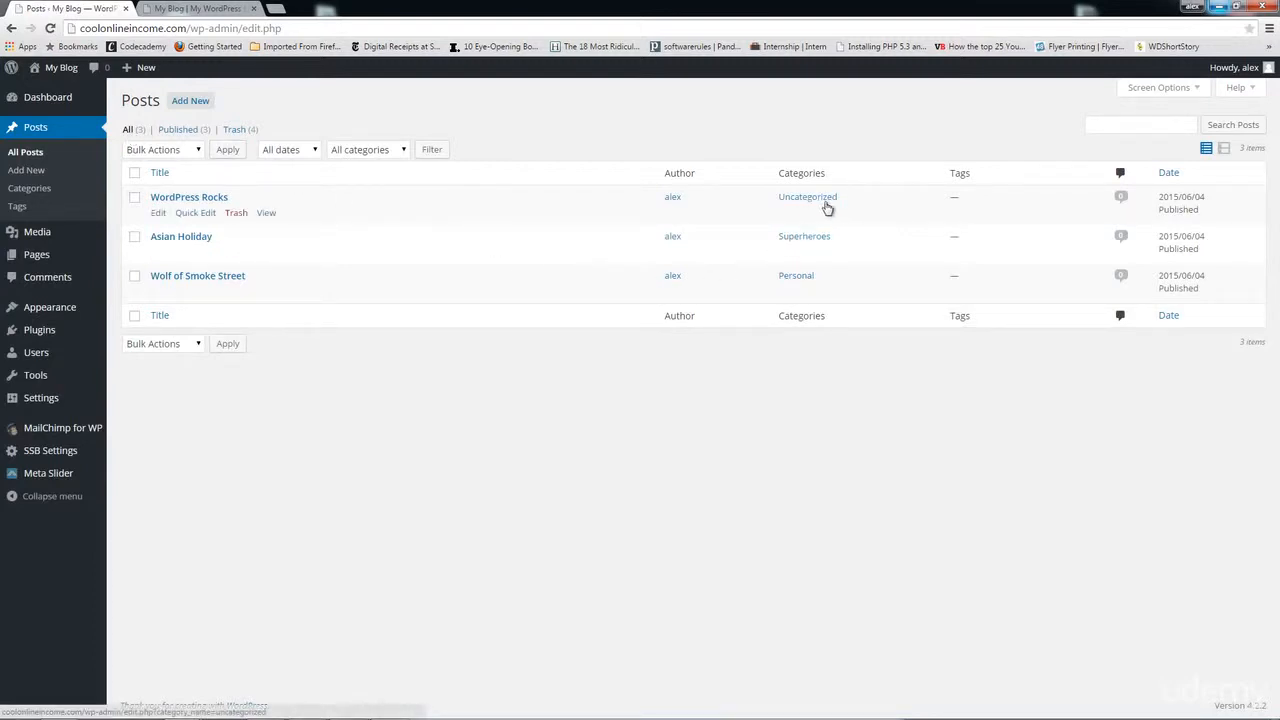
Step: Note WordPress Rocks' Uncategorized category, then open the post for editing
drag(840, 202, 780, 203)
mouse_move(834, 200)
mouse_down()
mouse_move(849, 197)
mouse_move(838, 202)
mouse_up()
click(44, 160)
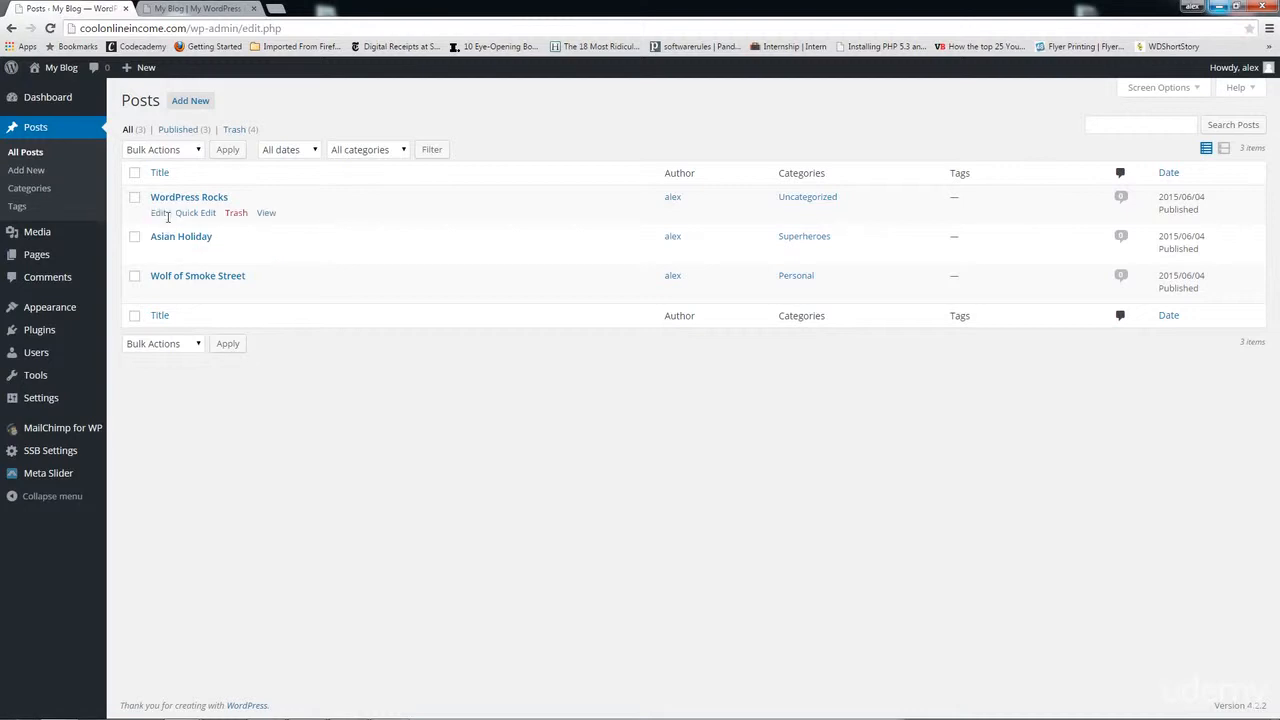
click(159, 215)
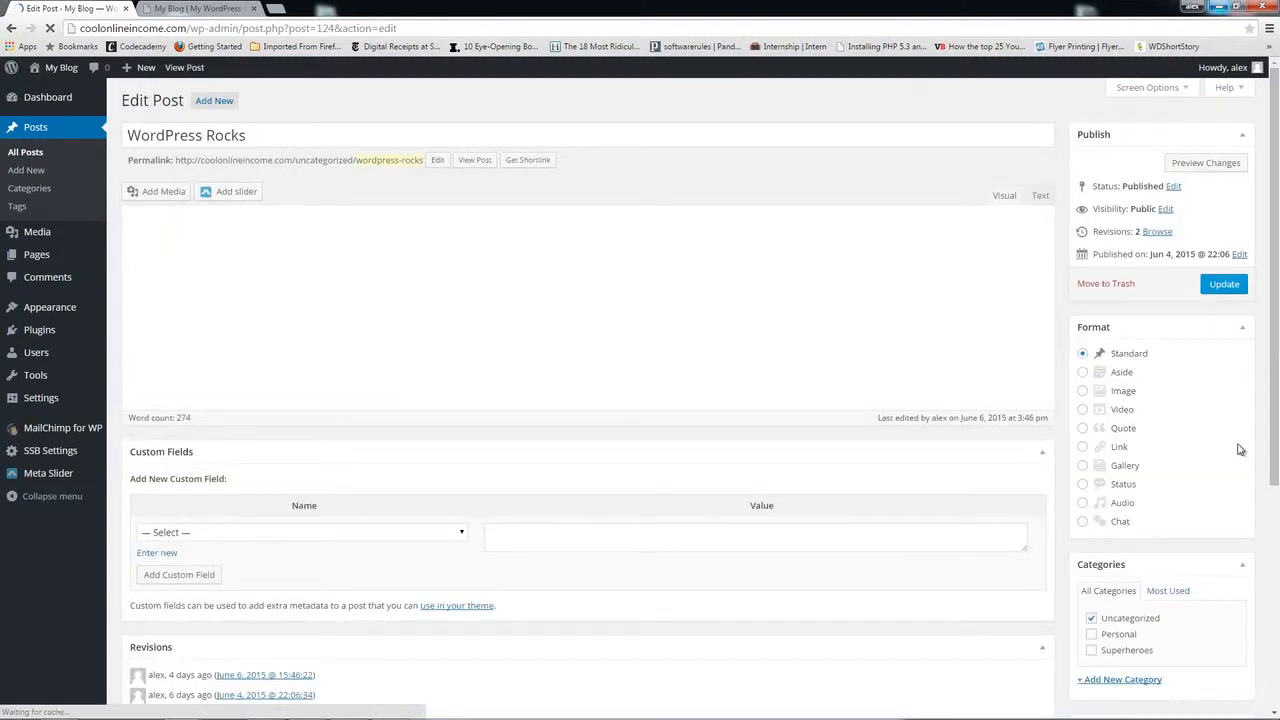
Step: Leave WordPress Rocks and open the Asian Holiday post for editing
scroll(1238, 450, down, 3)
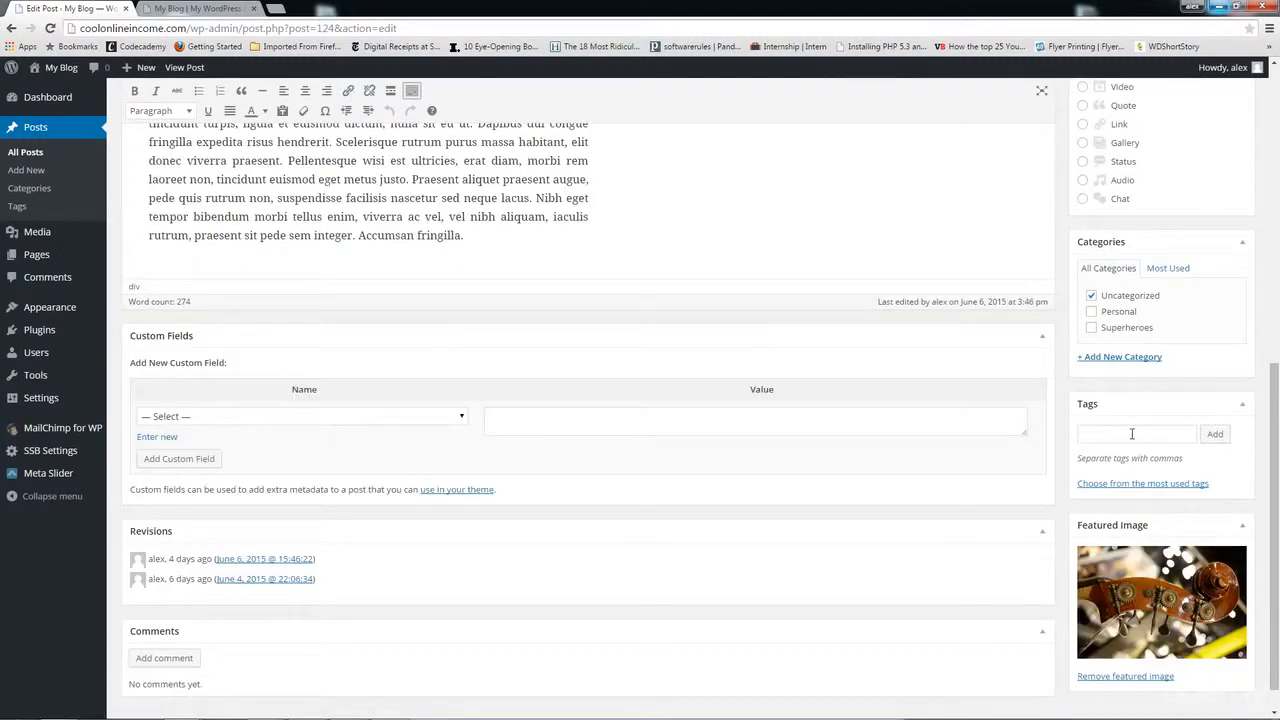
click(1132, 433)
click(43, 157)
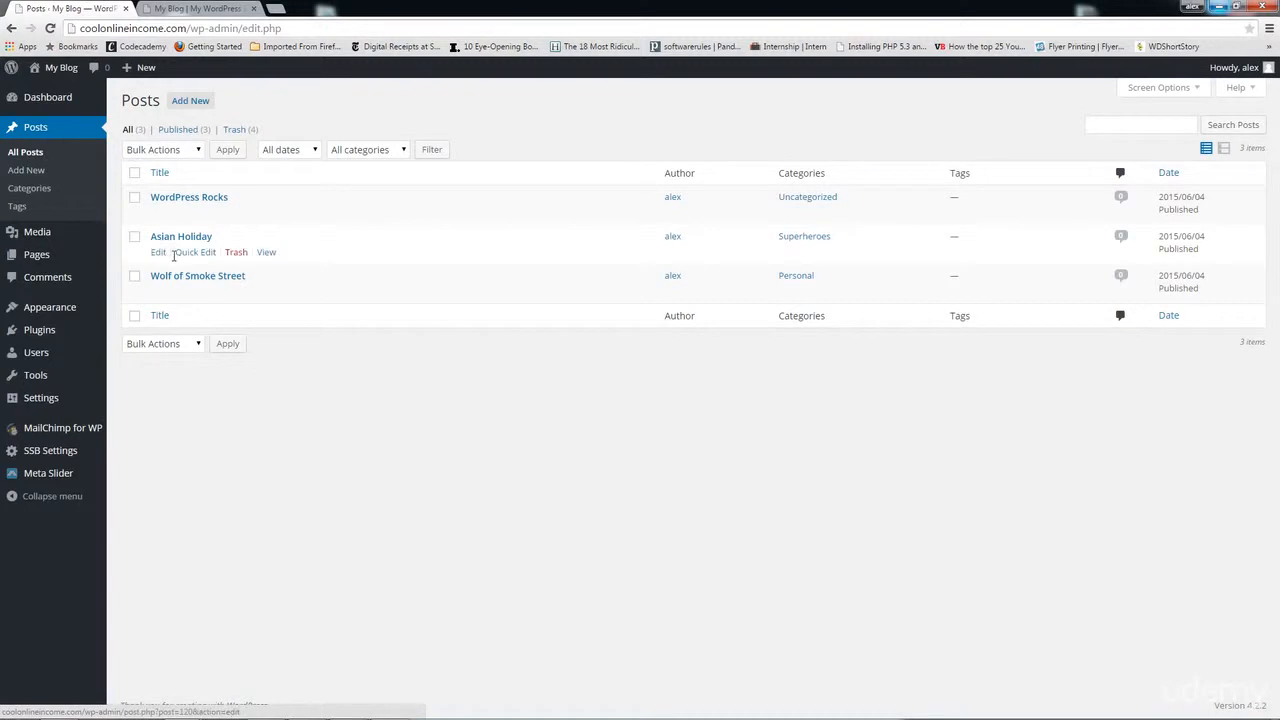
click(158, 253)
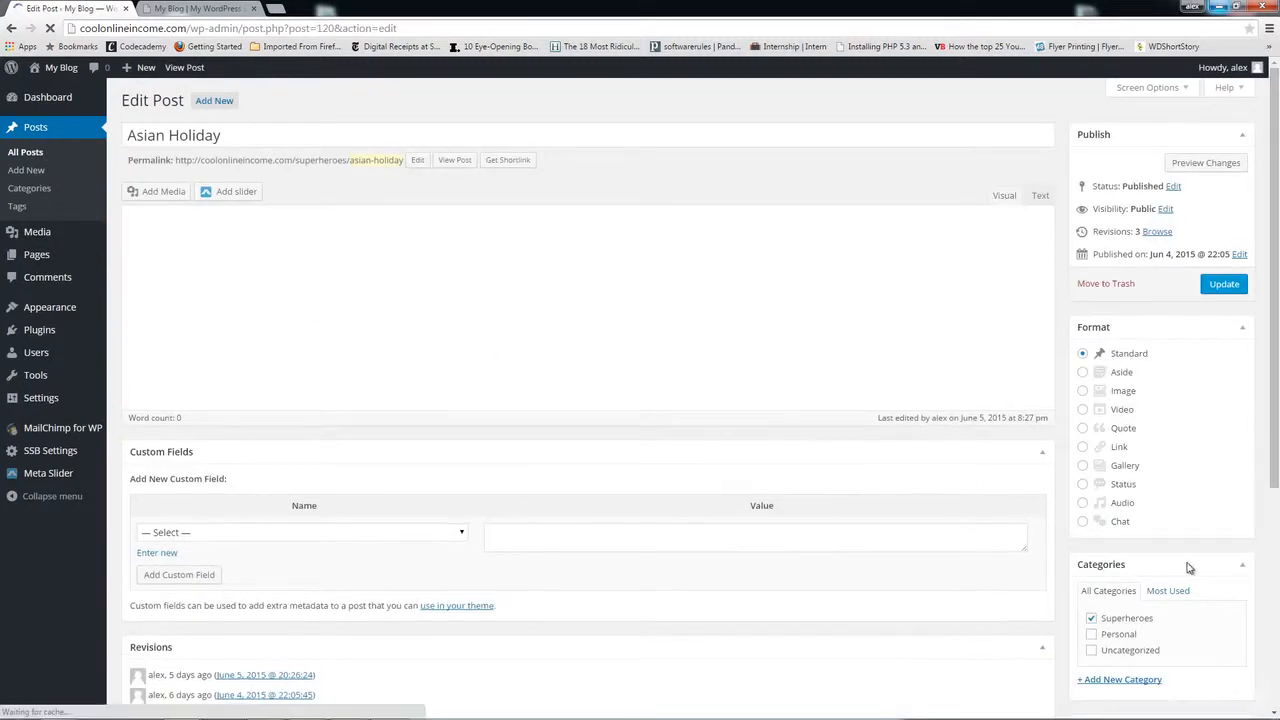
Step: Add the tags 'holiday, asian, asian food' to Asian Holiday
scroll(1189, 567, down, 3)
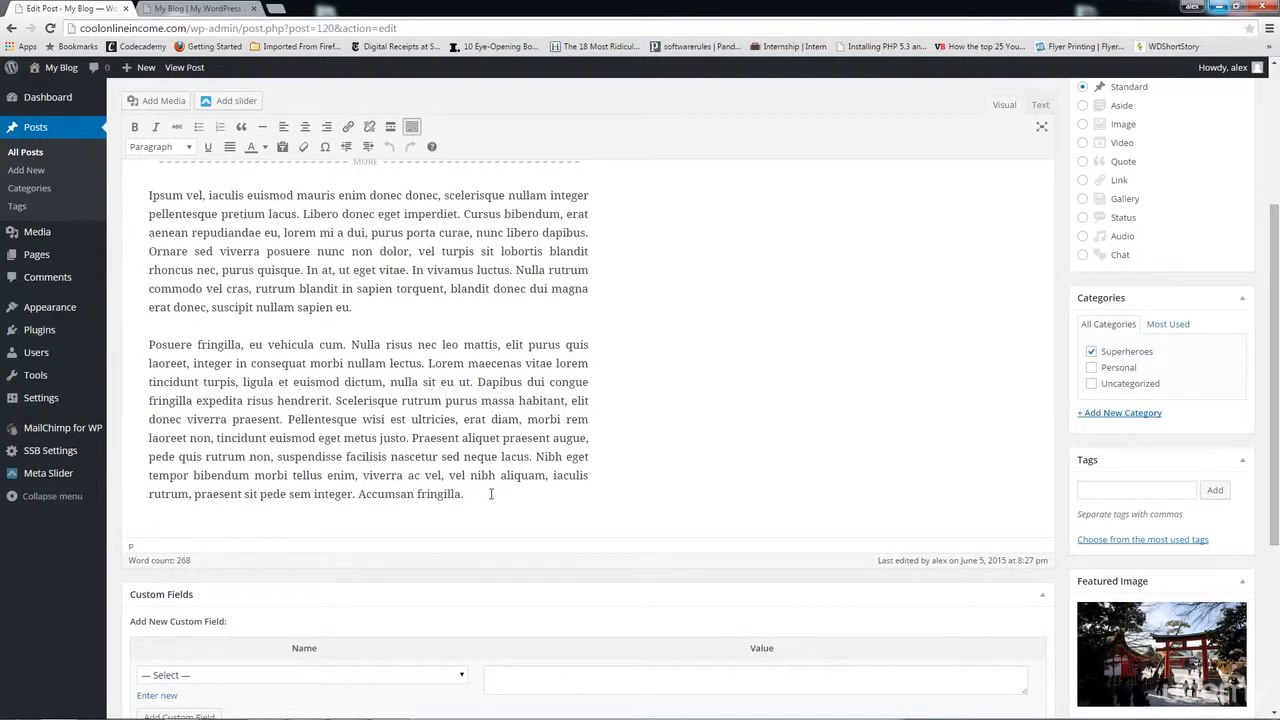
drag(491, 494, 352, 270)
scroll(430, 320, up, 5)
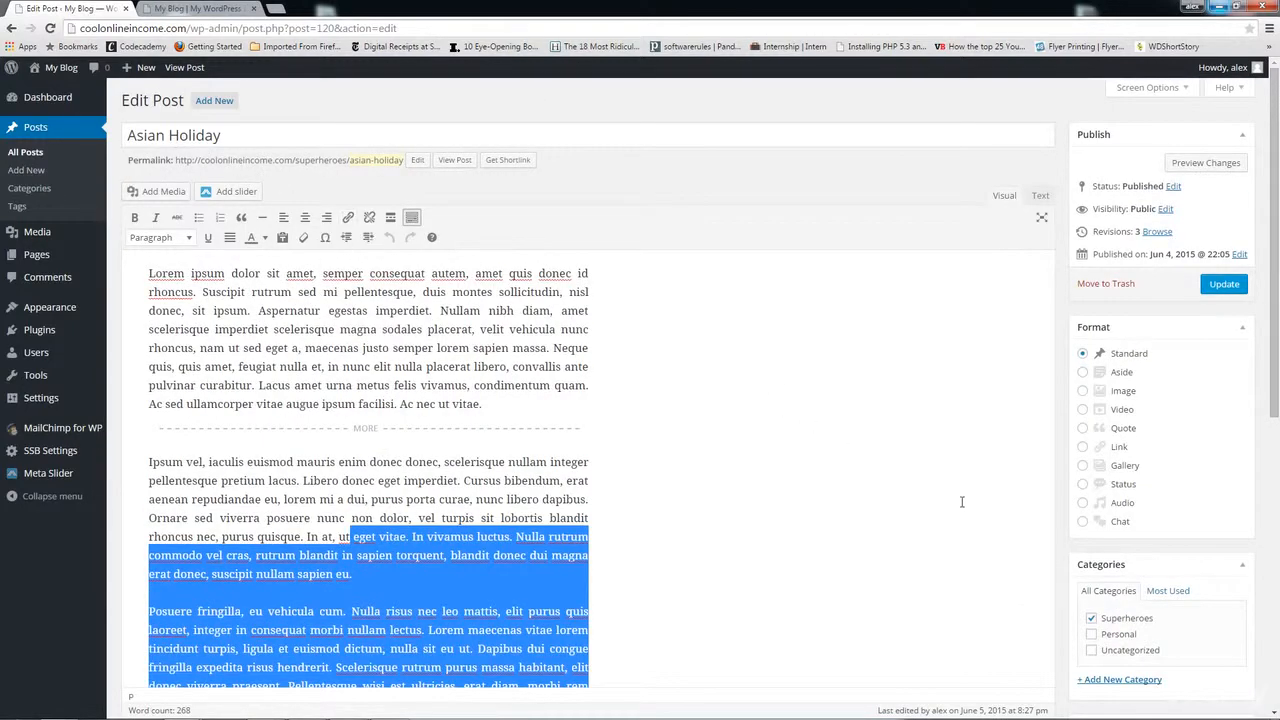
scroll(963, 502, down, 3)
click(1112, 416)
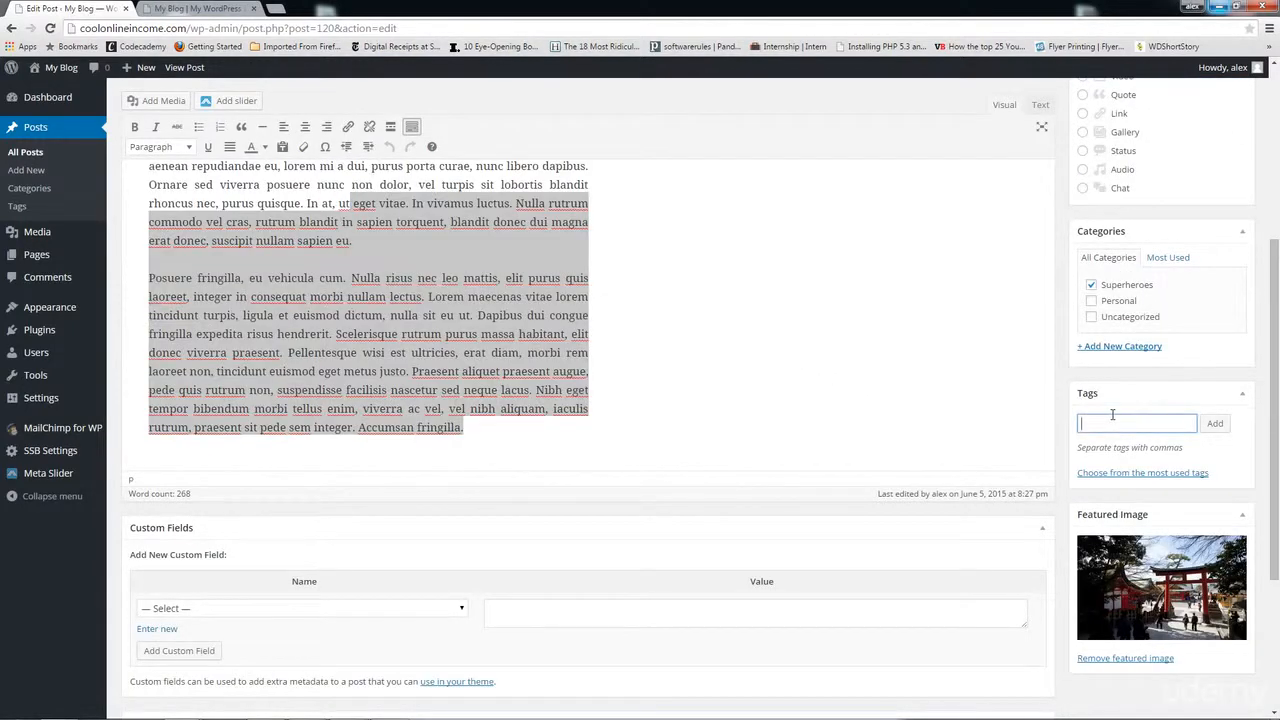
text(holiday, asian, asian food)
click(1215, 430)
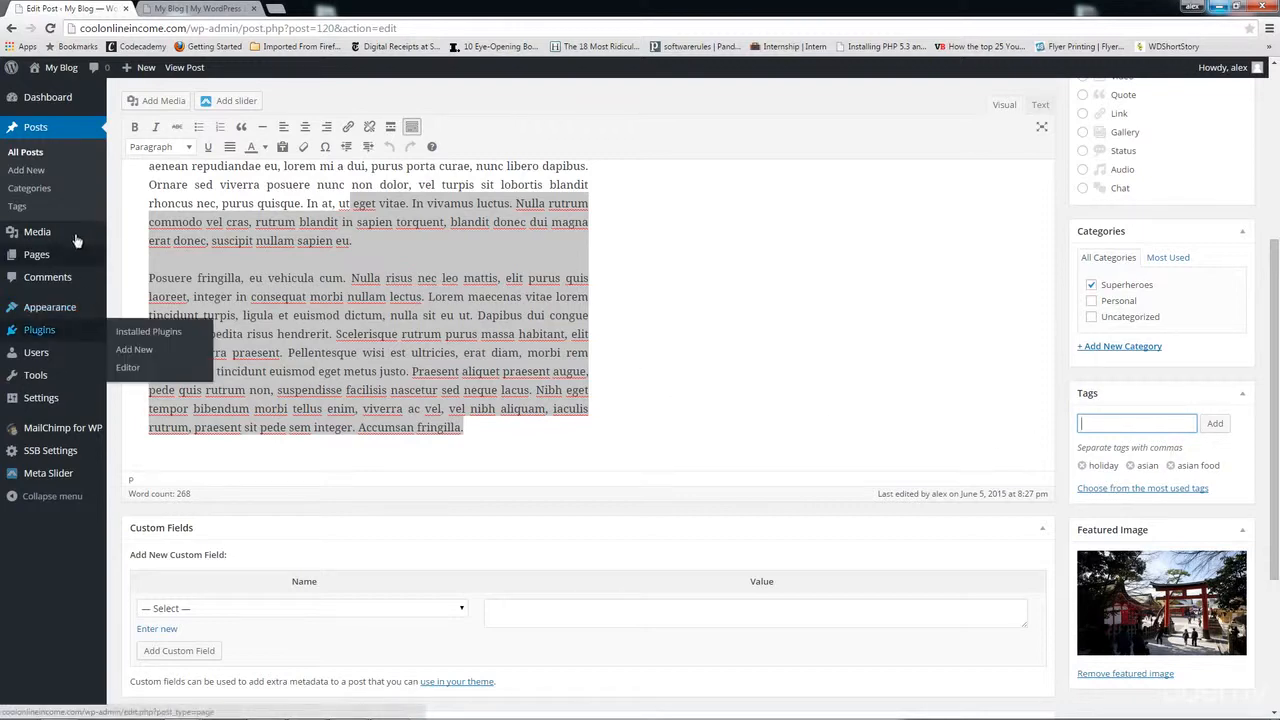
Step: Bring up the Insert Media library for the Asian Holiday post
click(358, 222)
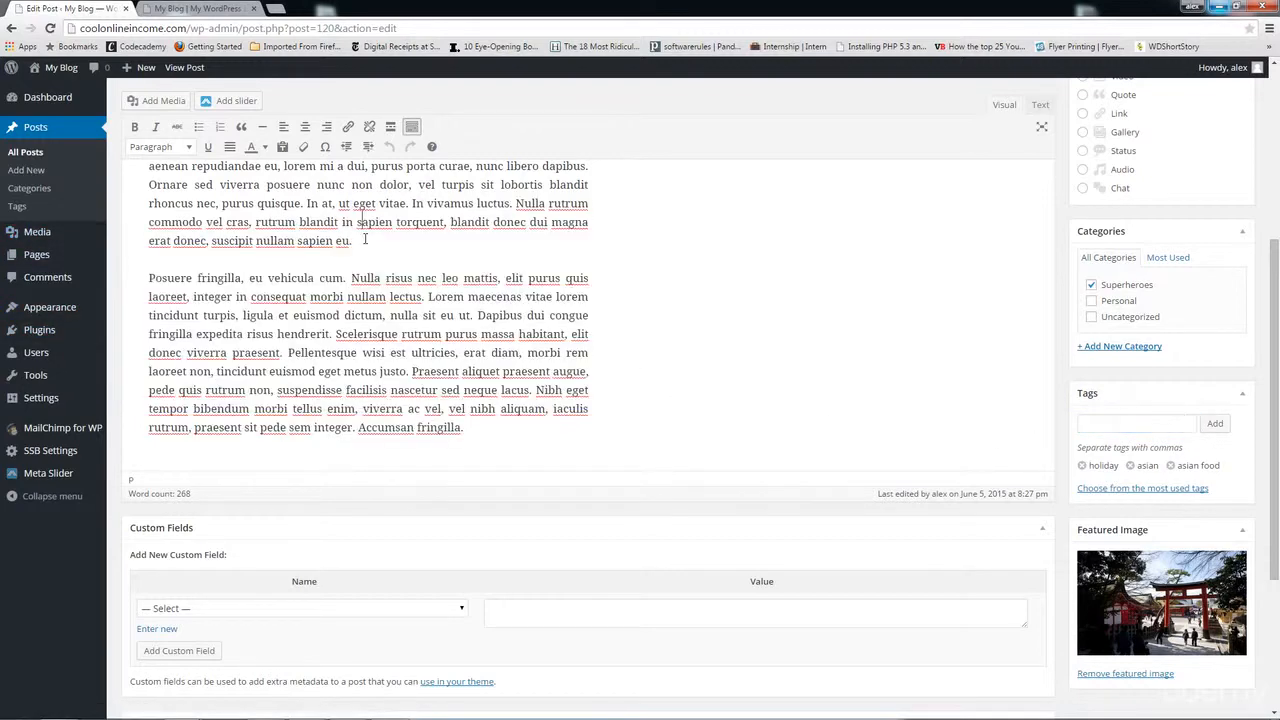
scroll(365, 239, up, 5)
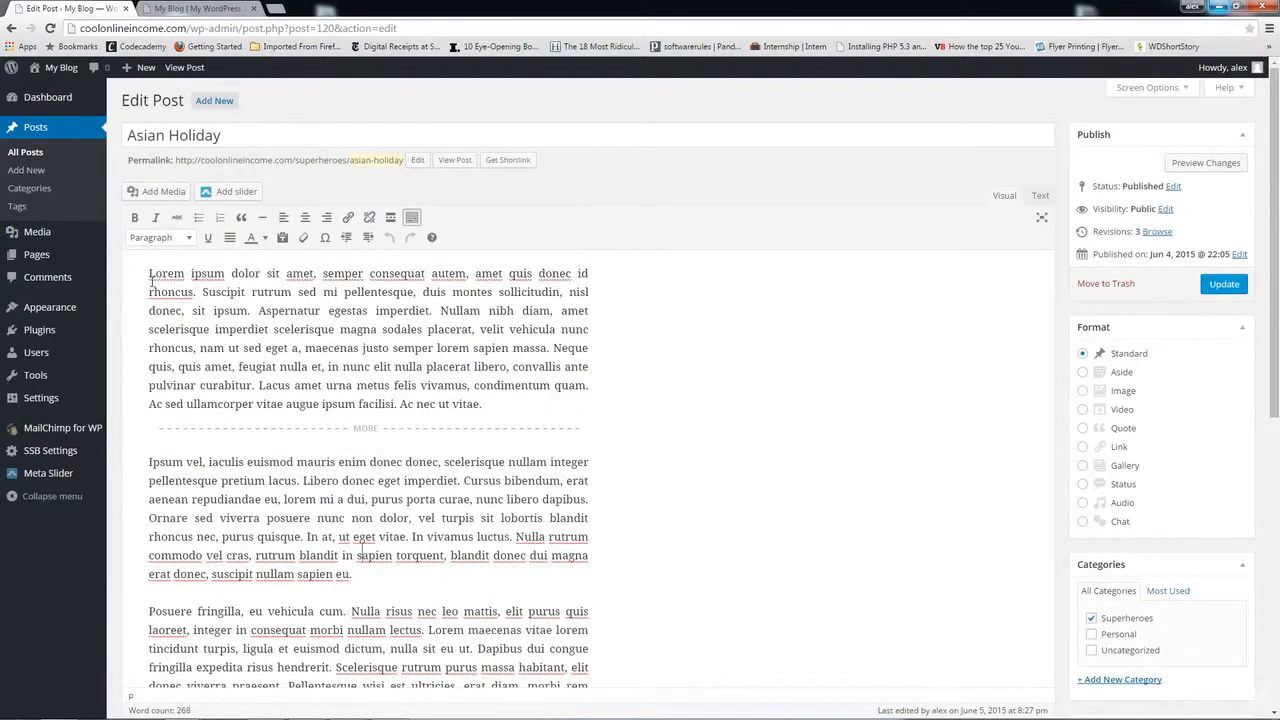
click(172, 196)
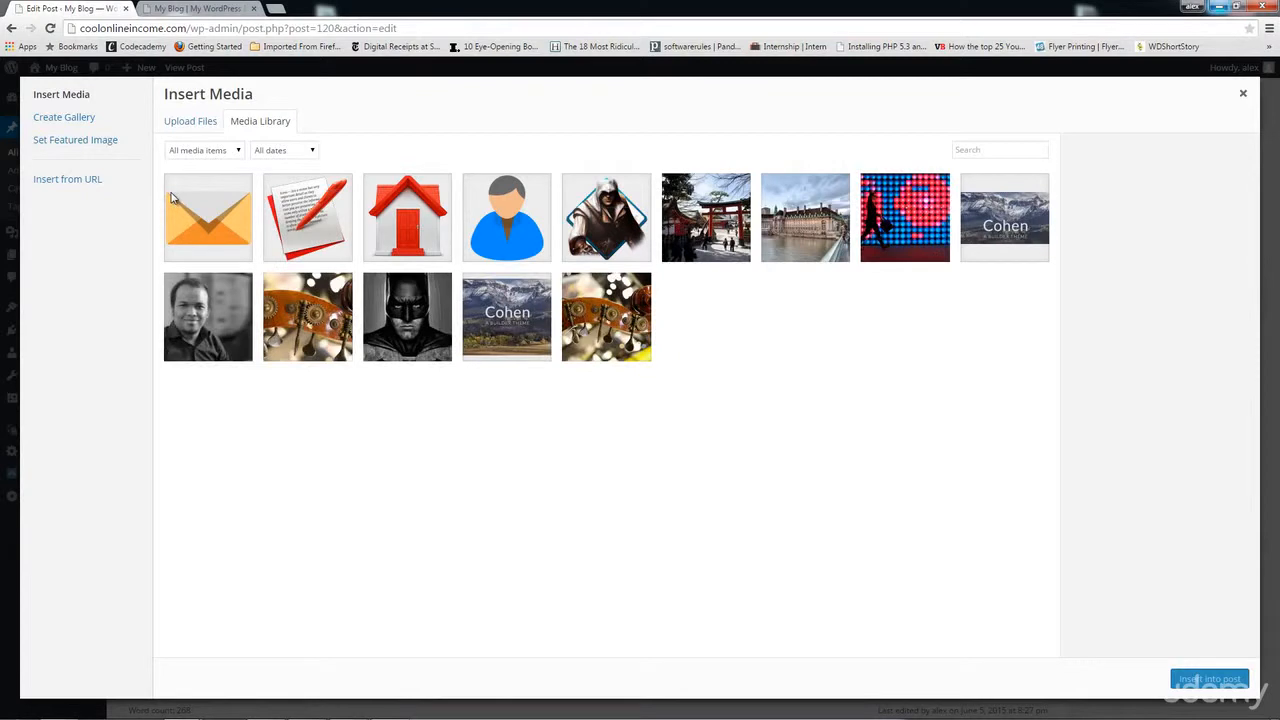
Step: Select the man's portrait image and inspect its empty Alt Text field
click(203, 336)
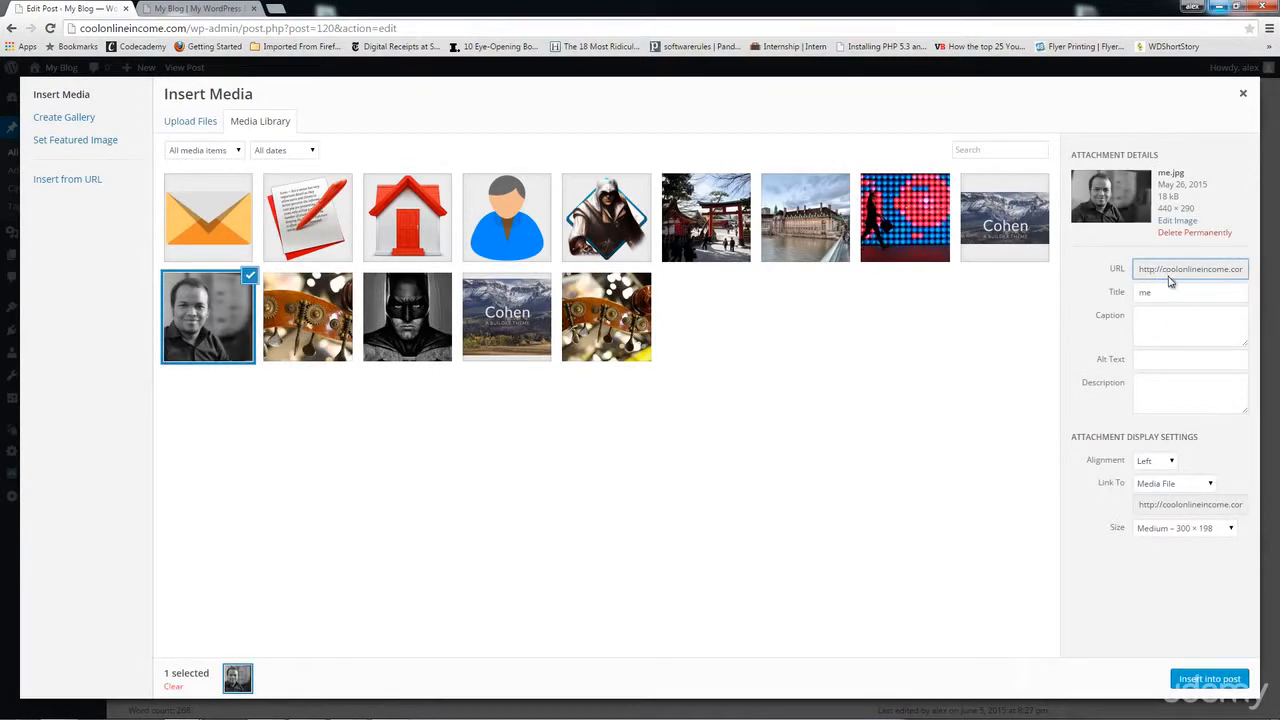
click(1146, 360)
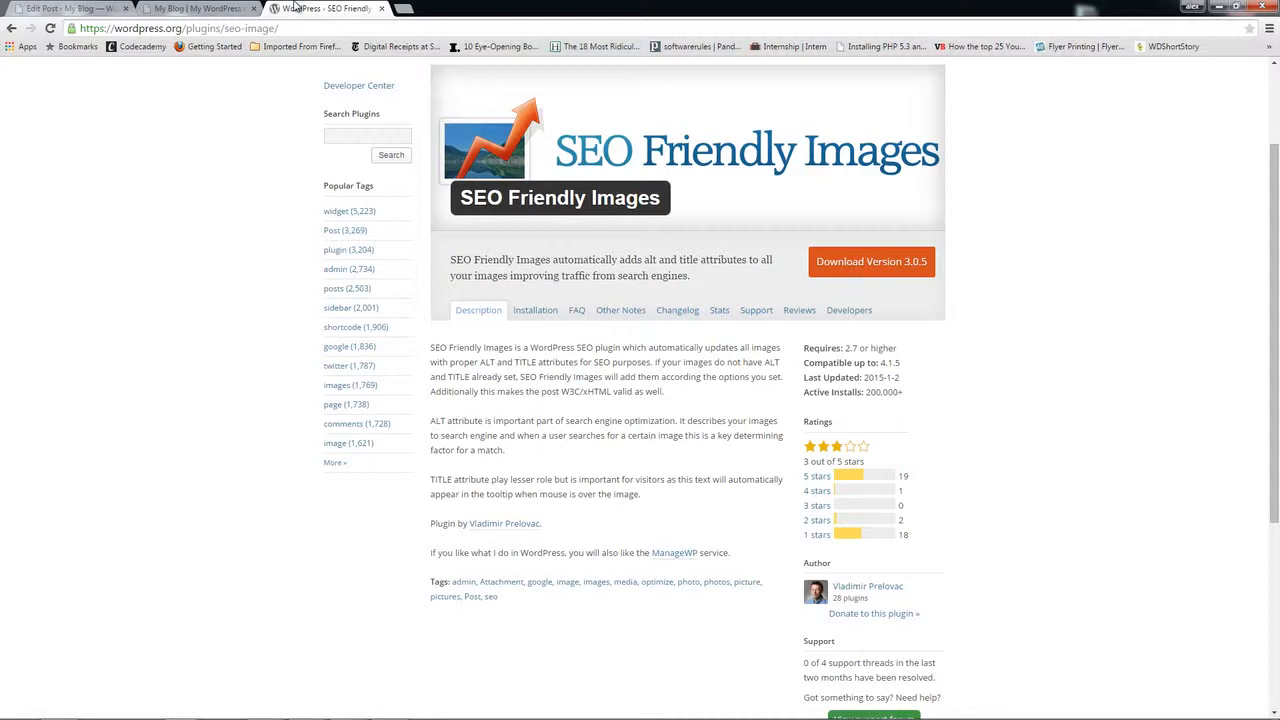
Step: Compare the post editor with the SEO Friendly Images plugin page on wordpress.org
click(84, 8)
mouse_move(62, 458)
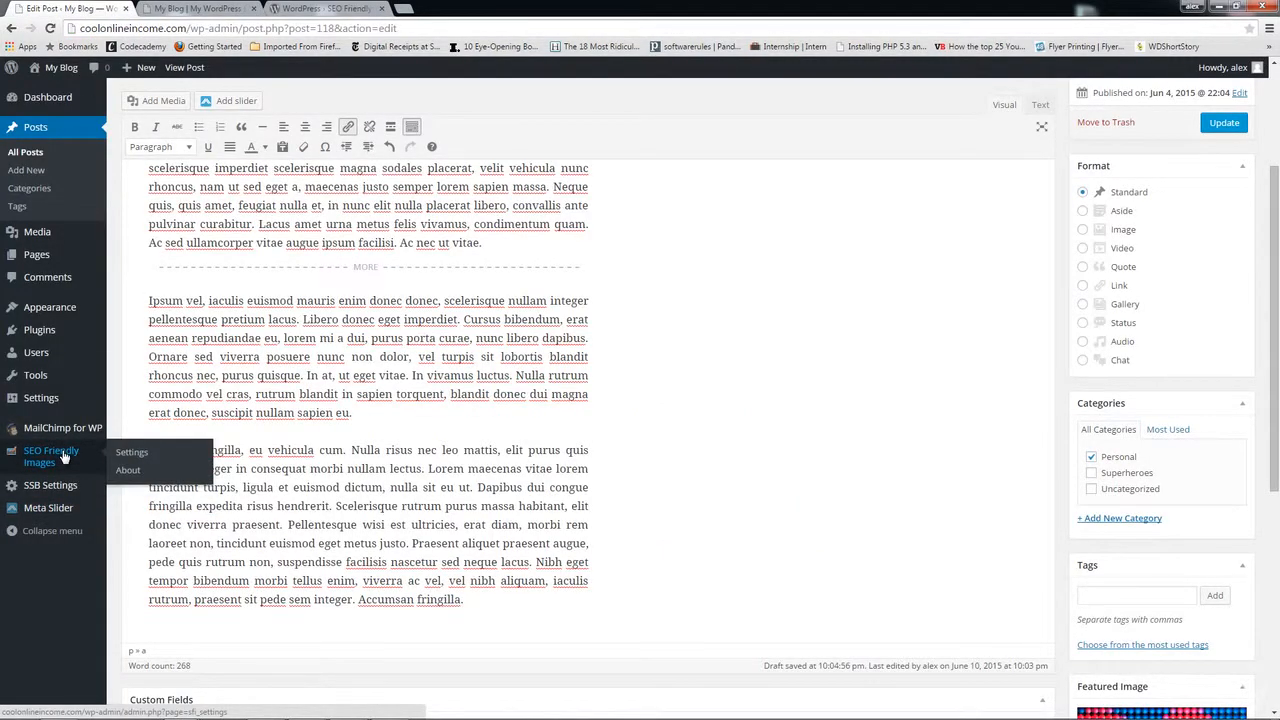
click(338, 9)
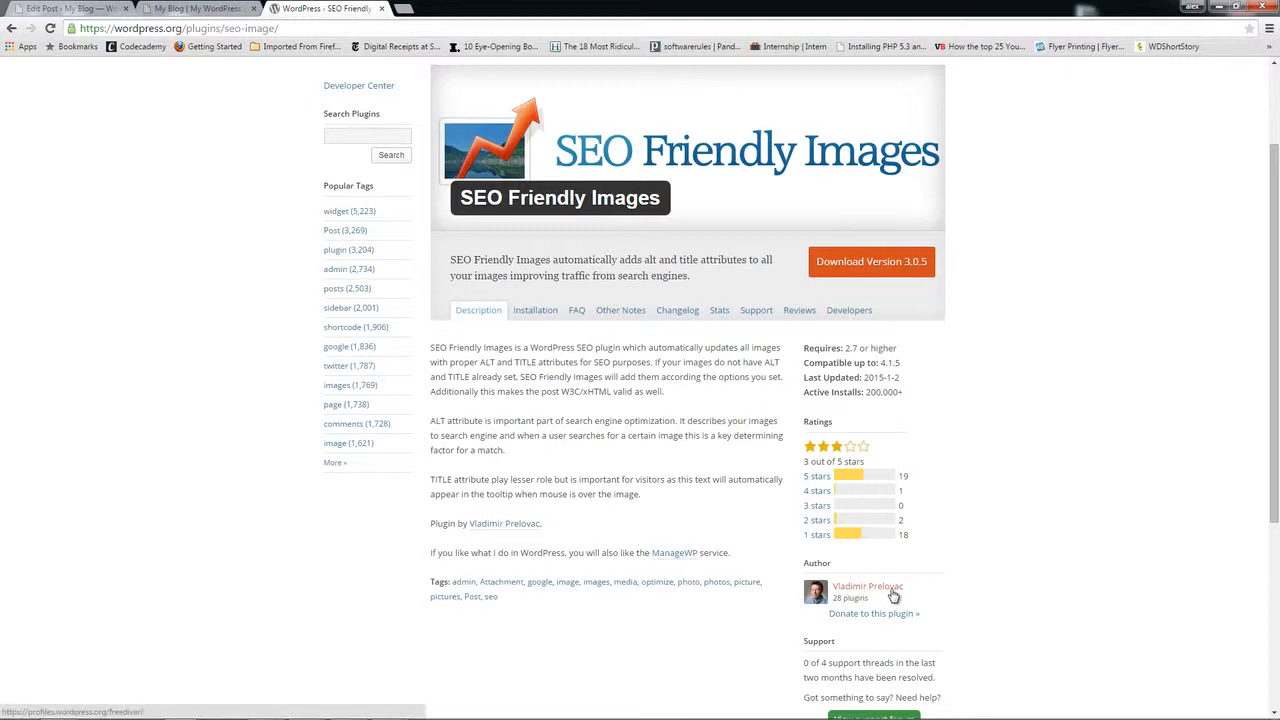
Step: Back in WordPress admin, go to the SEO Friendly Images settings
click(66, 8)
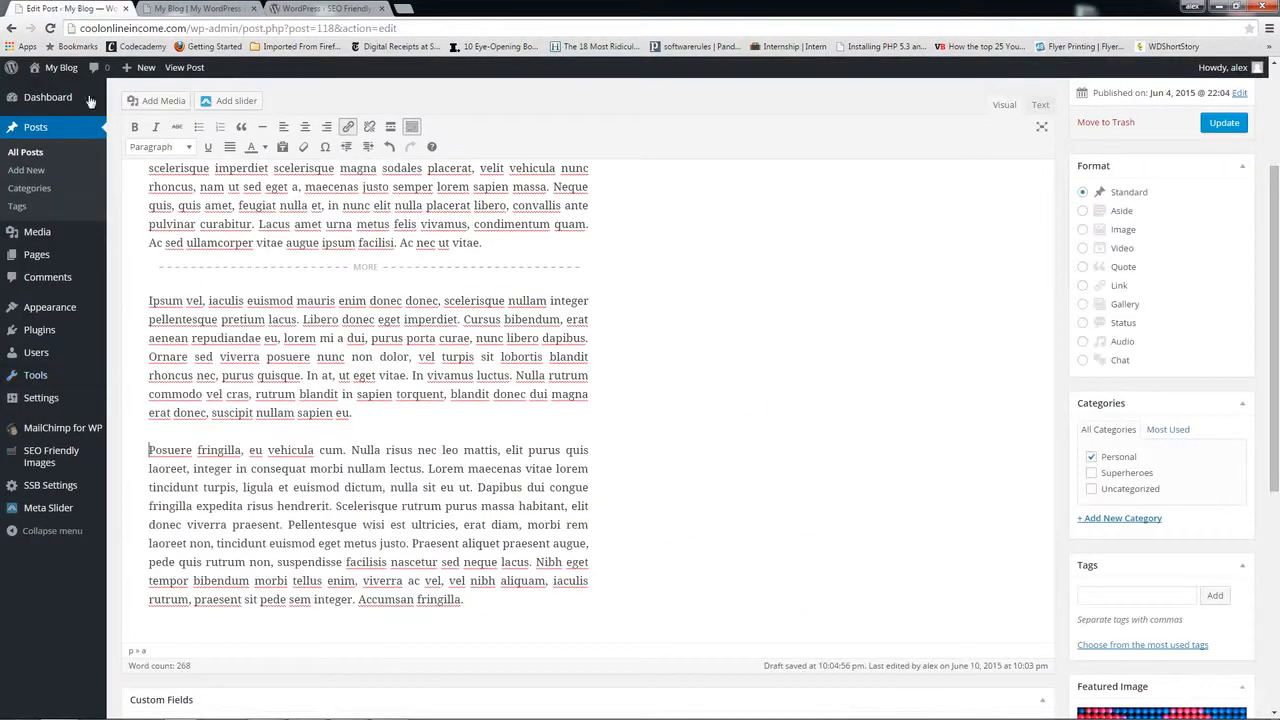
mouse_move(62, 453)
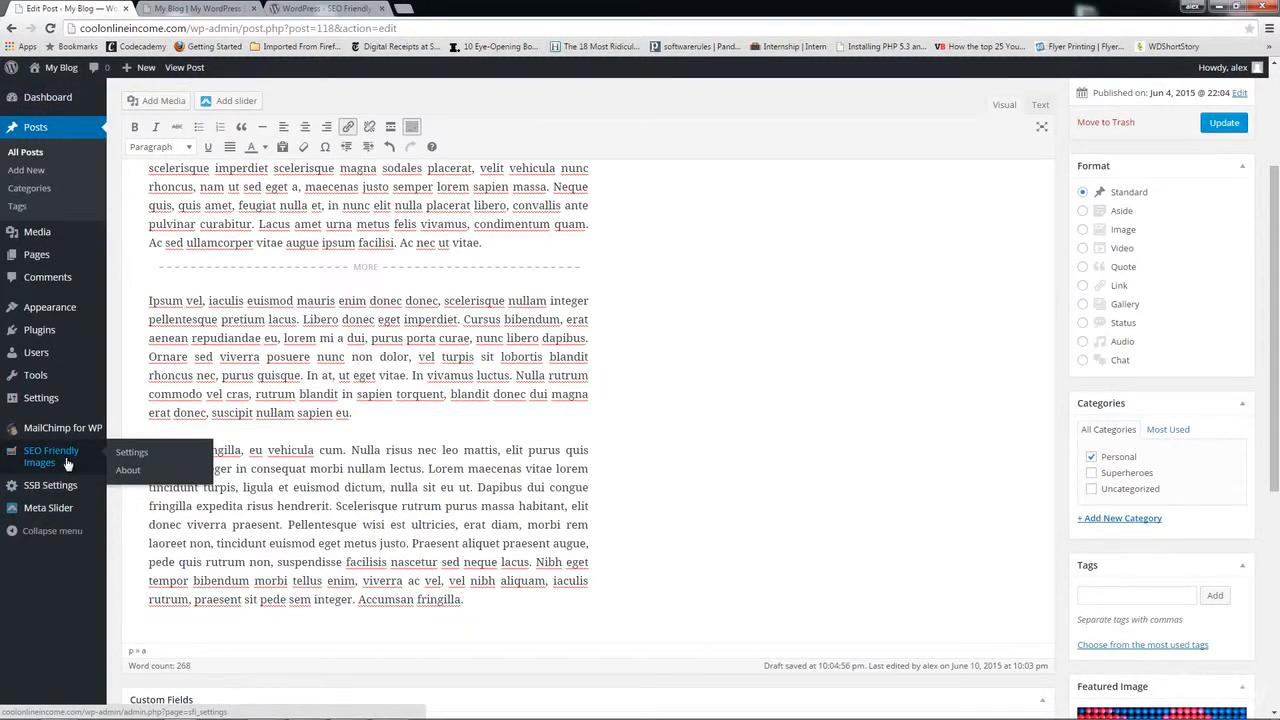
click(120, 455)
Step: Leave the unsaved editor, review the alt and title settings, then list all posts
click(616, 143)
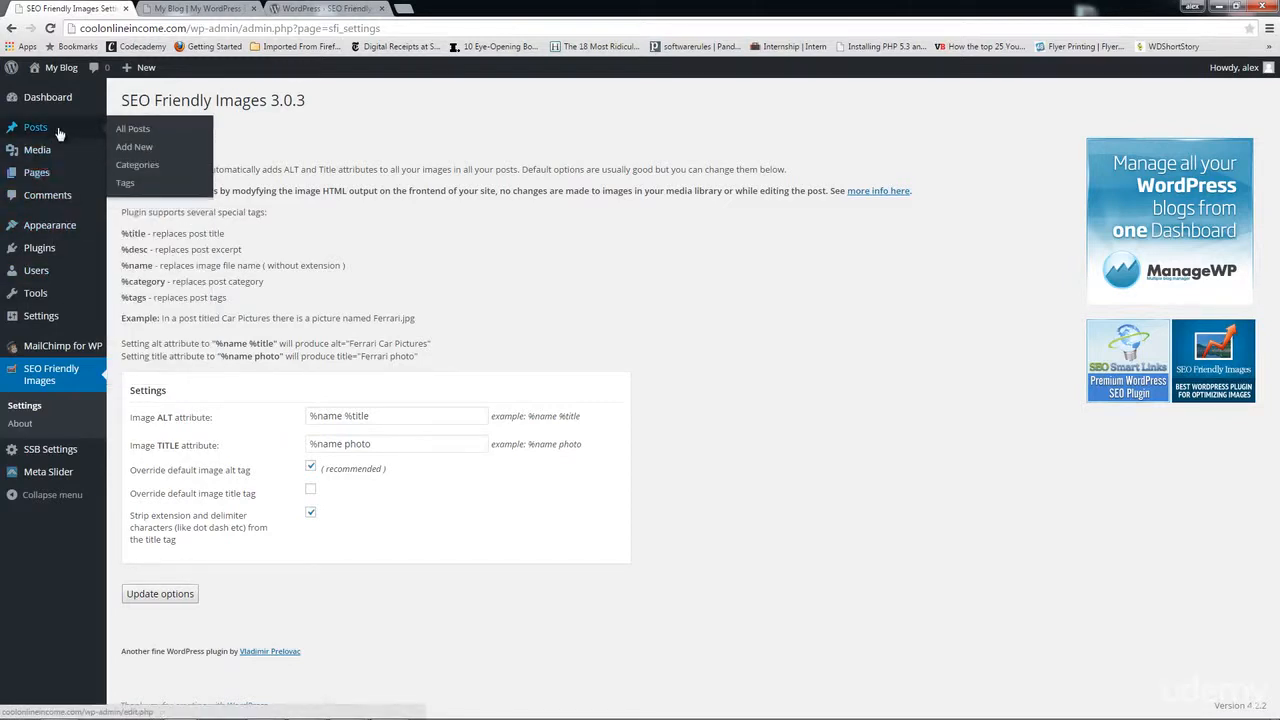
click(133, 131)
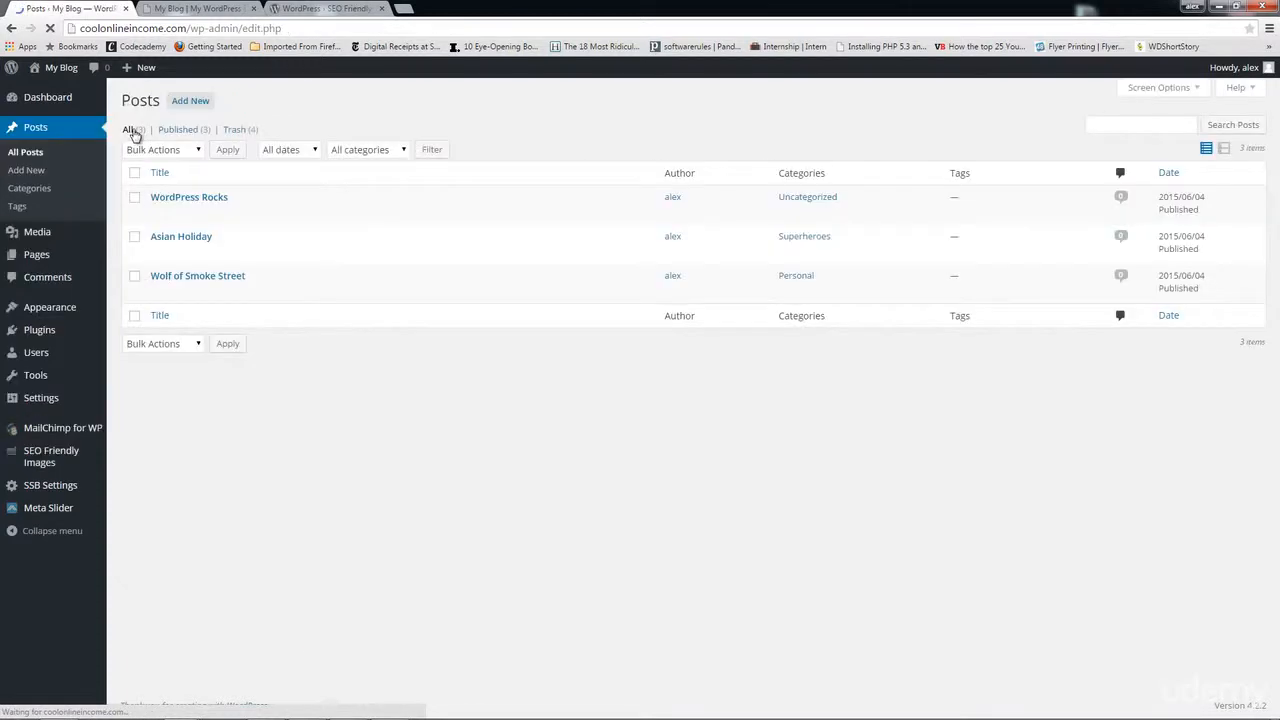
Step: Inspect the hooded figure image in Wolf of Smoke Street, then return to All Posts
click(159, 292)
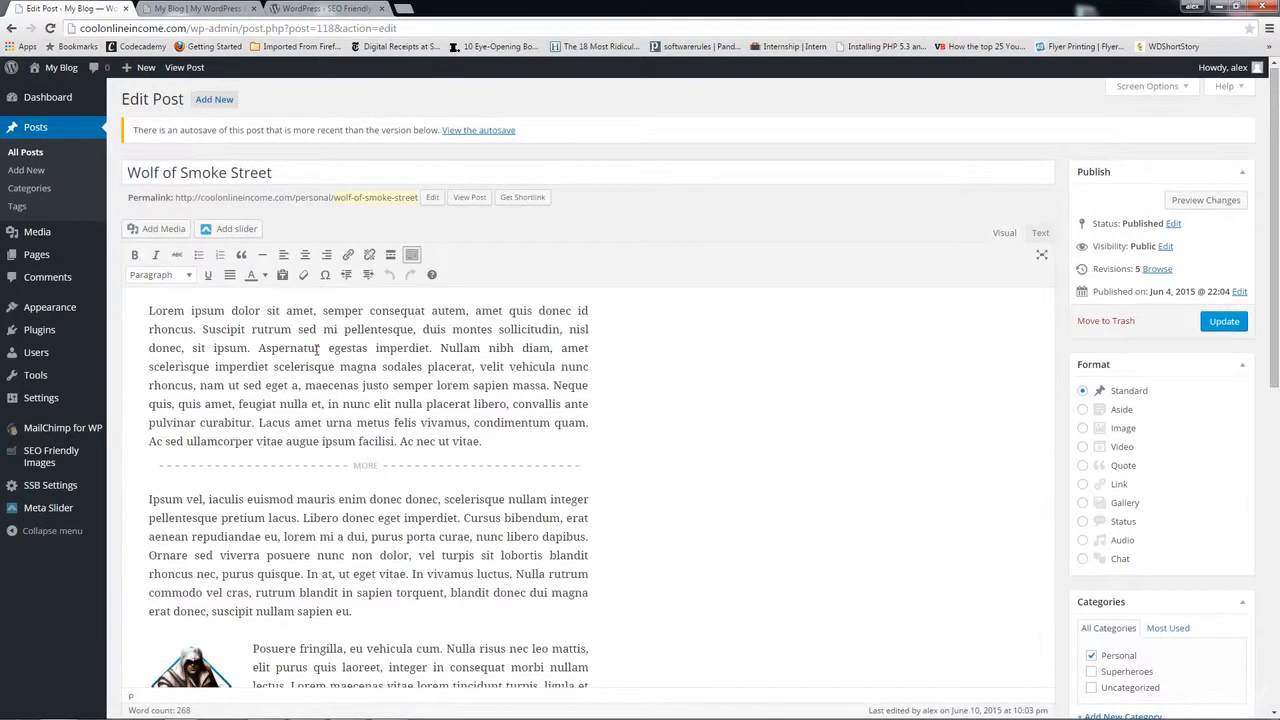
scroll(157, 655, down, 2)
scroll(157, 655, down, 2)
click(195, 448)
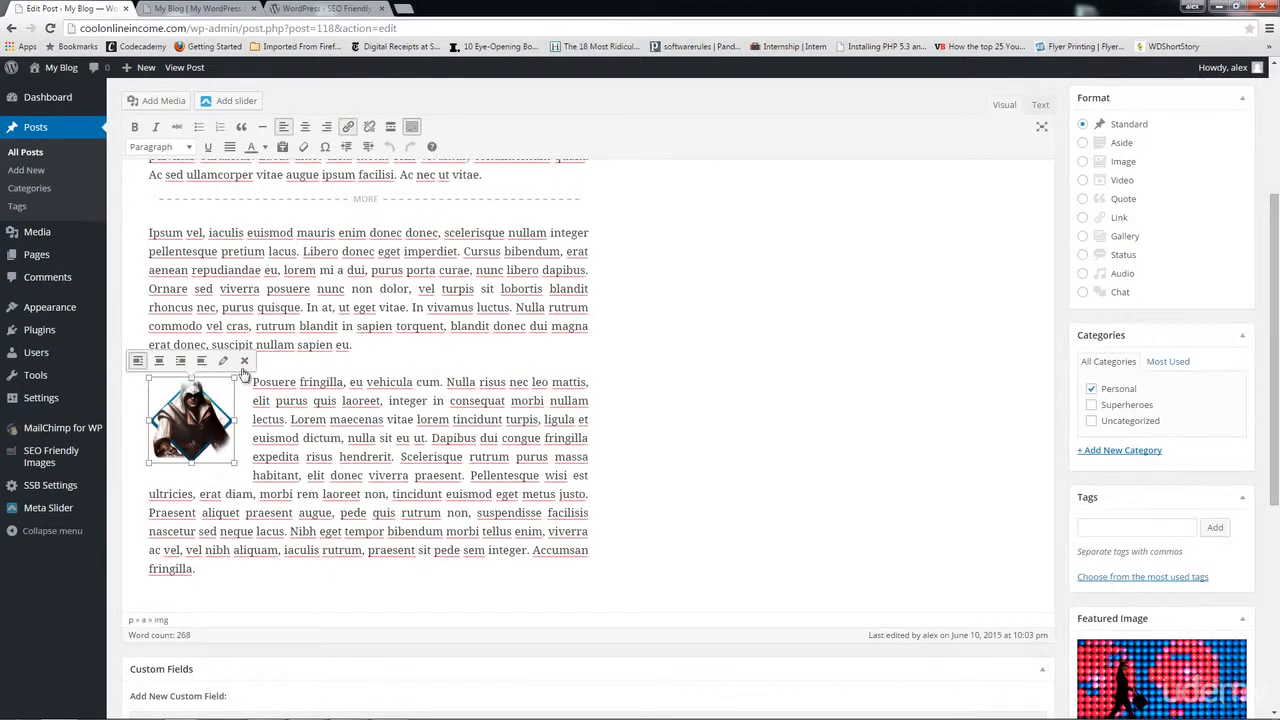
scroll(57, 163, up, 3)
click(38, 156)
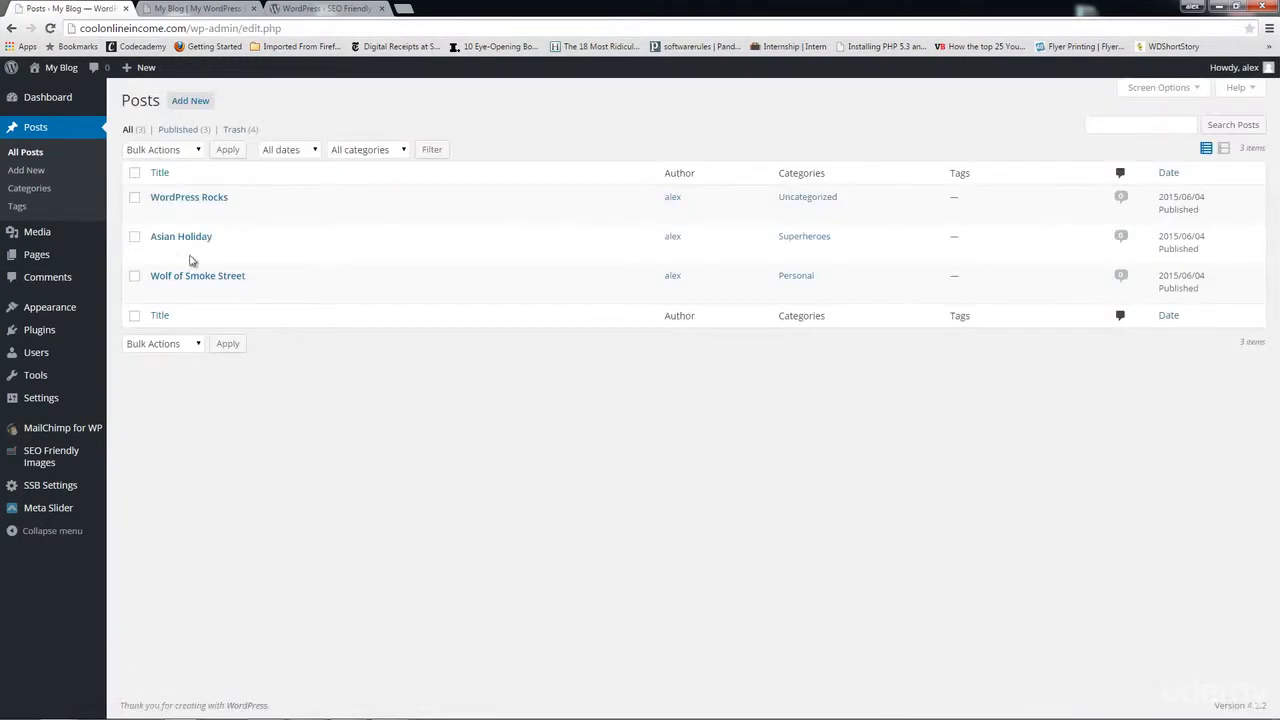
Step: Insert the torii-gate photo before the Posuere paragraph of WordPress Rocks
click(157, 214)
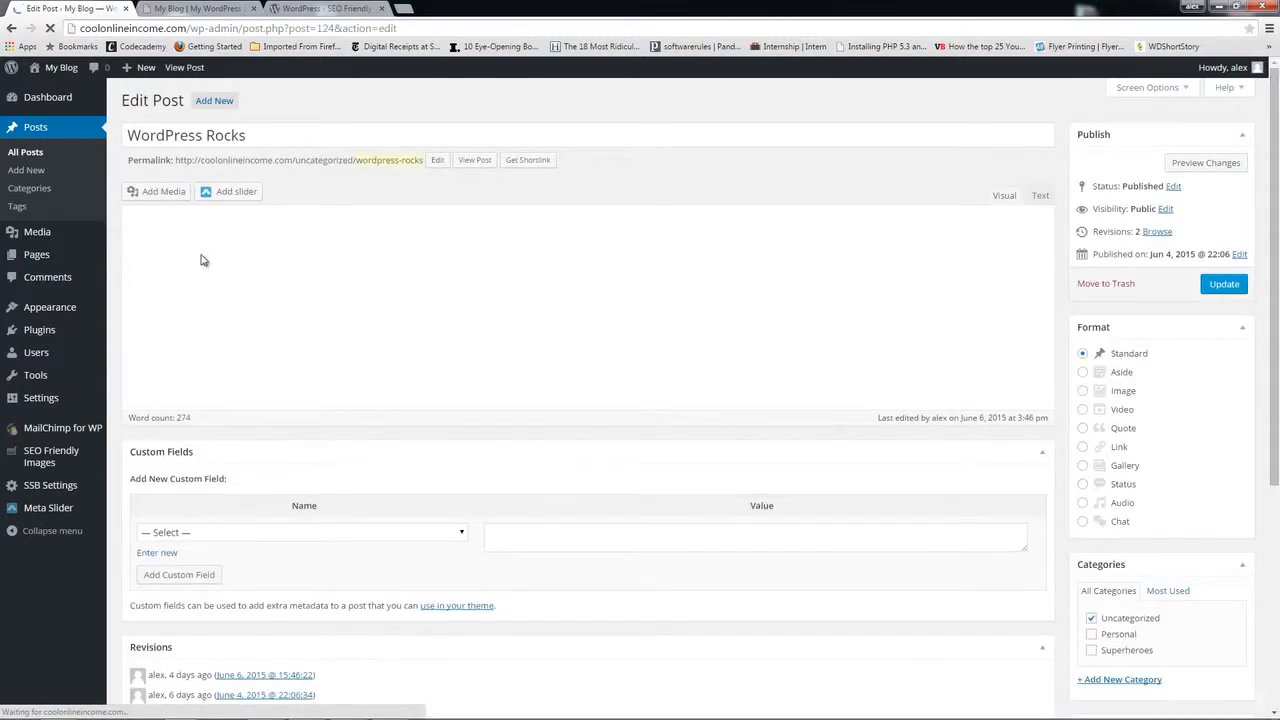
scroll(283, 441, down, 2)
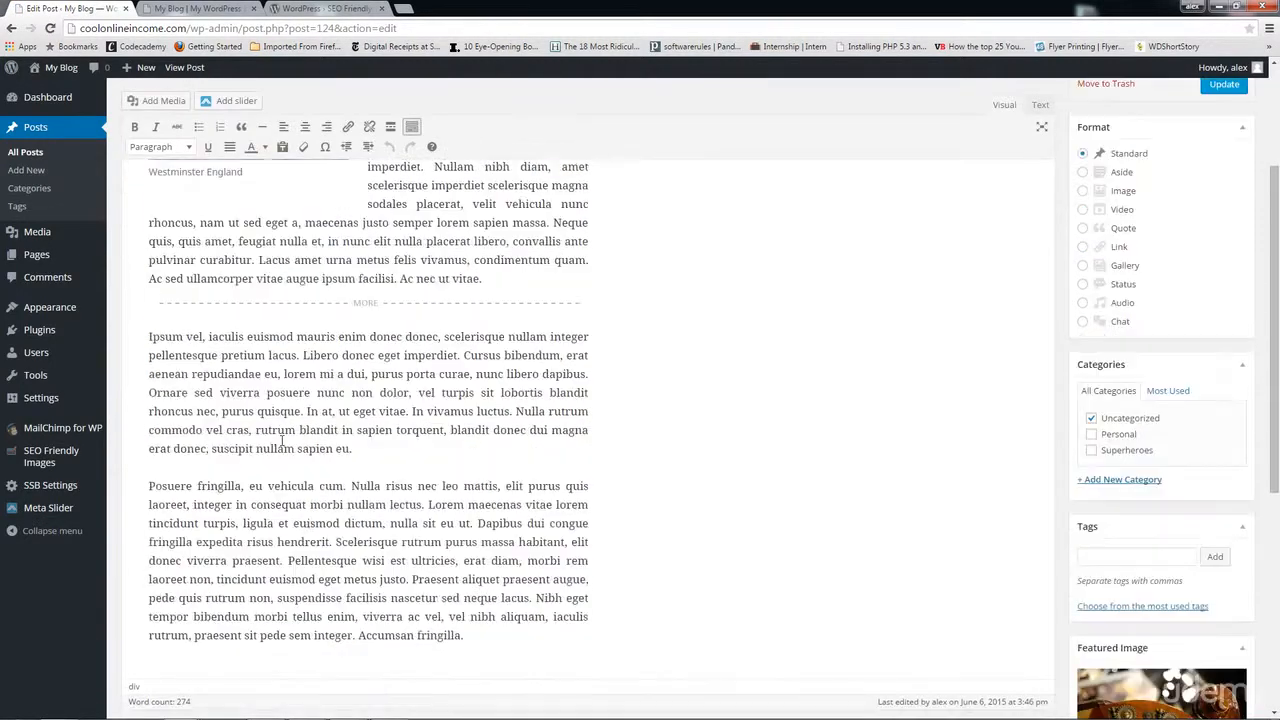
scroll(283, 441, down, 2)
click(147, 286)
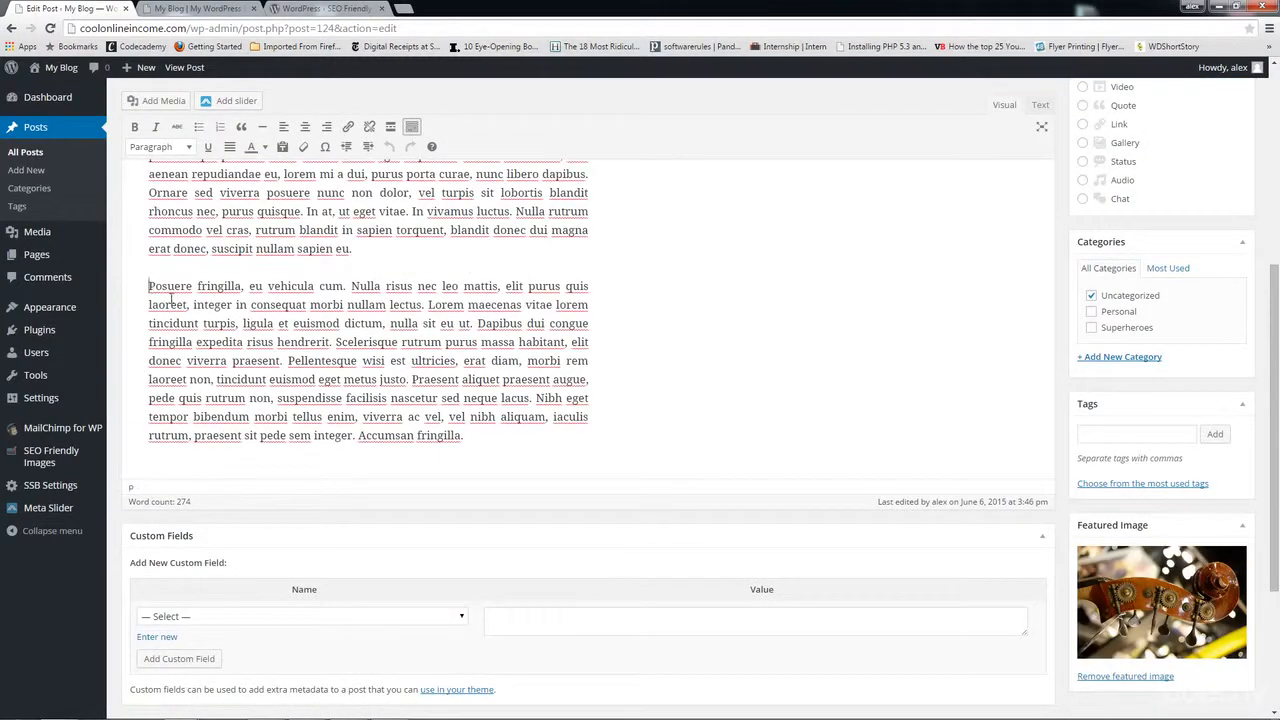
click(162, 102)
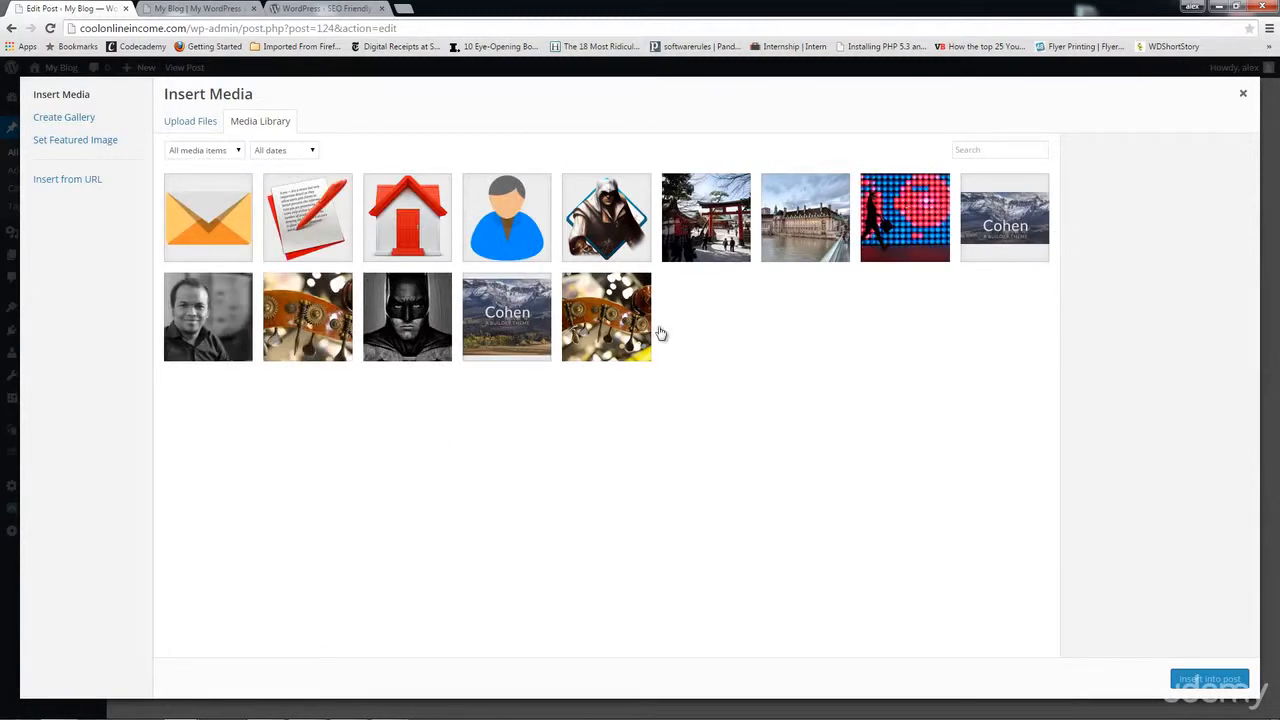
click(703, 248)
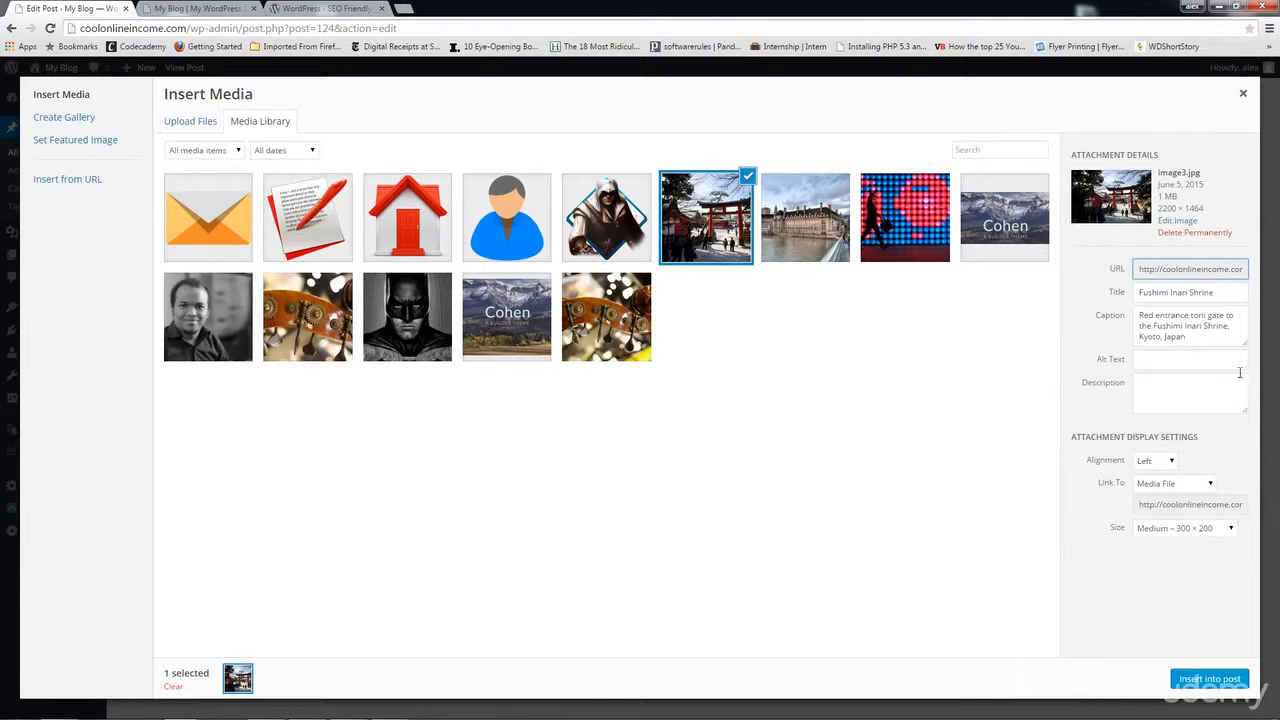
click(1169, 358)
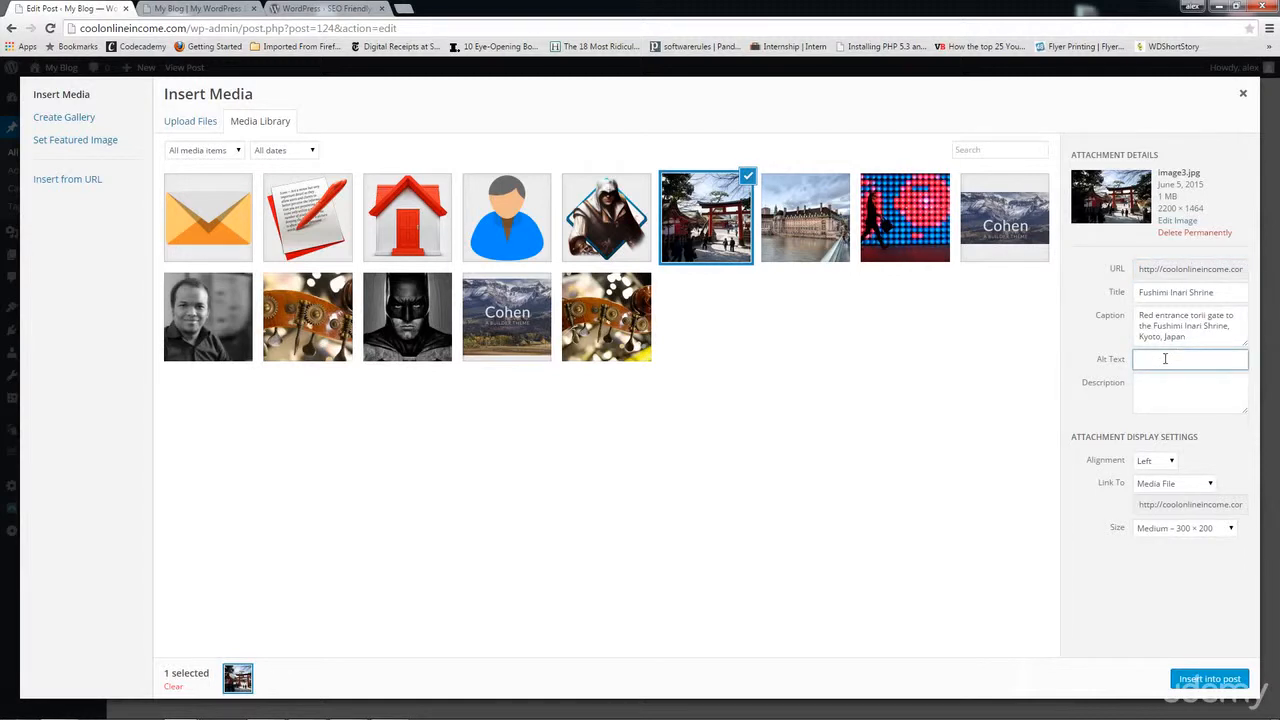
click(1206, 680)
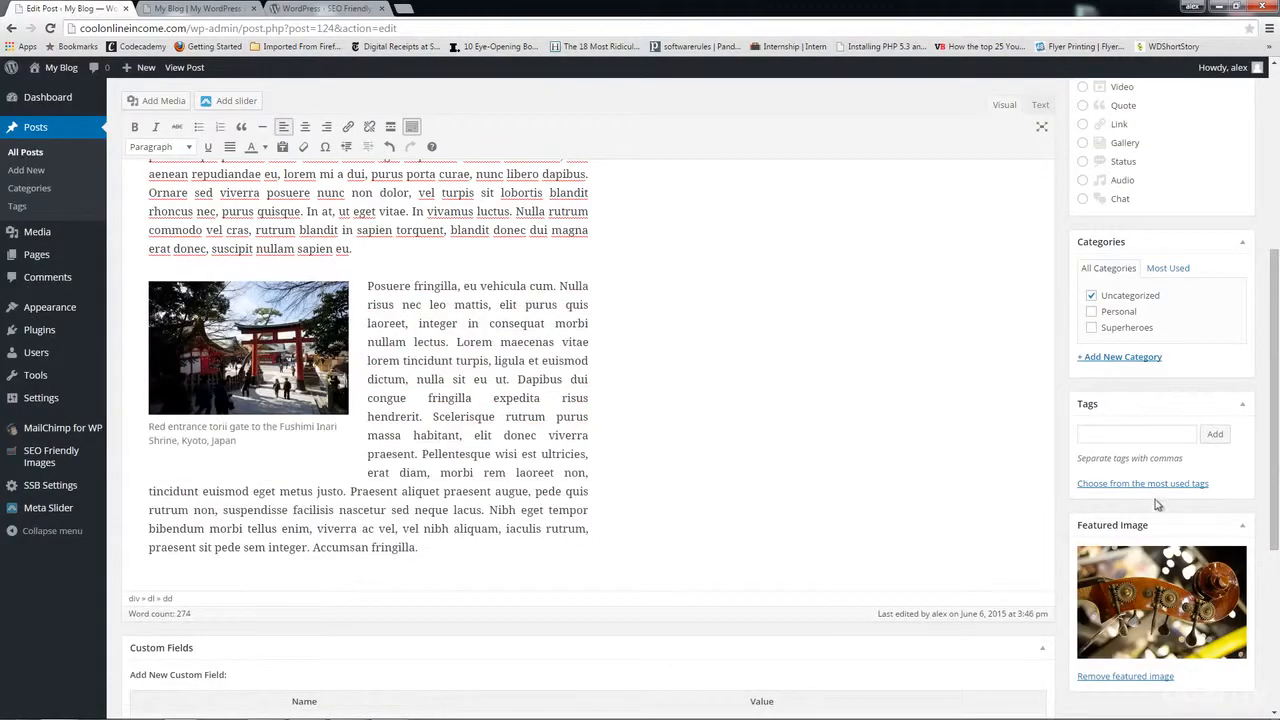
Step: Update the WordPress Rocks post
scroll(1151, 414, up, 3)
scroll(1220, 230, up, 2)
click(1214, 286)
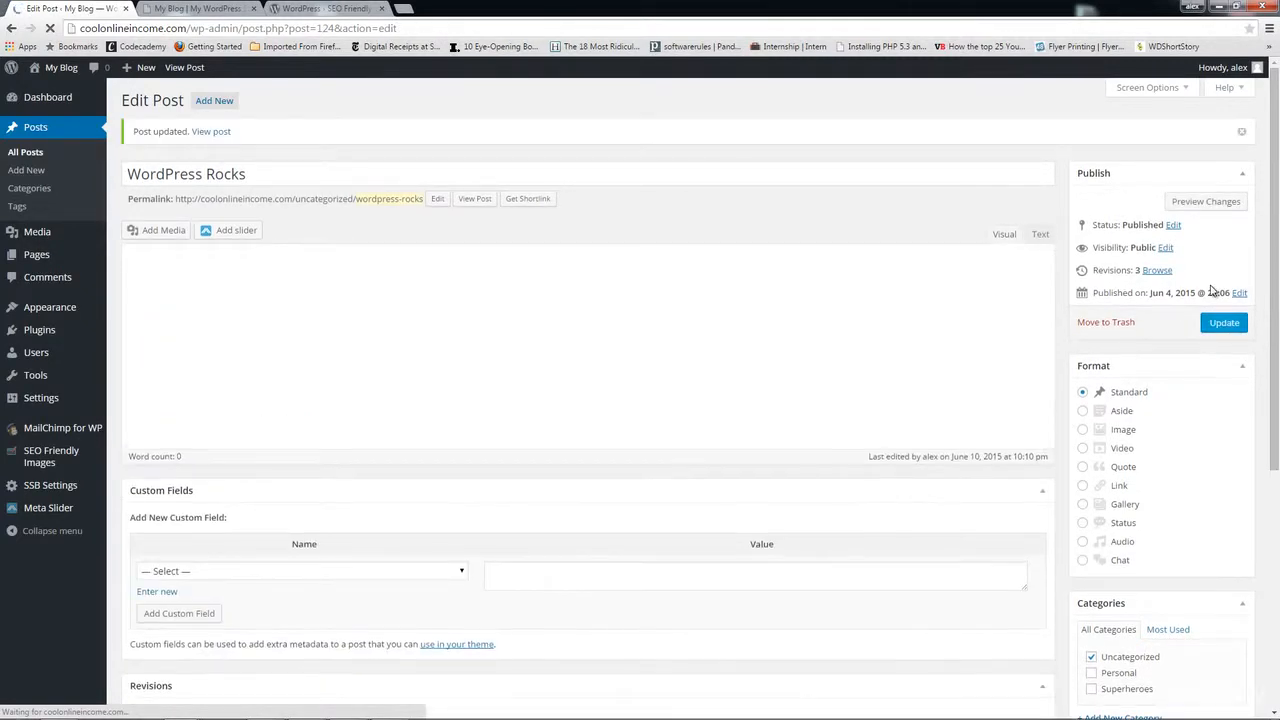
Step: Select the inserted torii-gate image and bring up its Image Details
scroll(728, 469, down, 1)
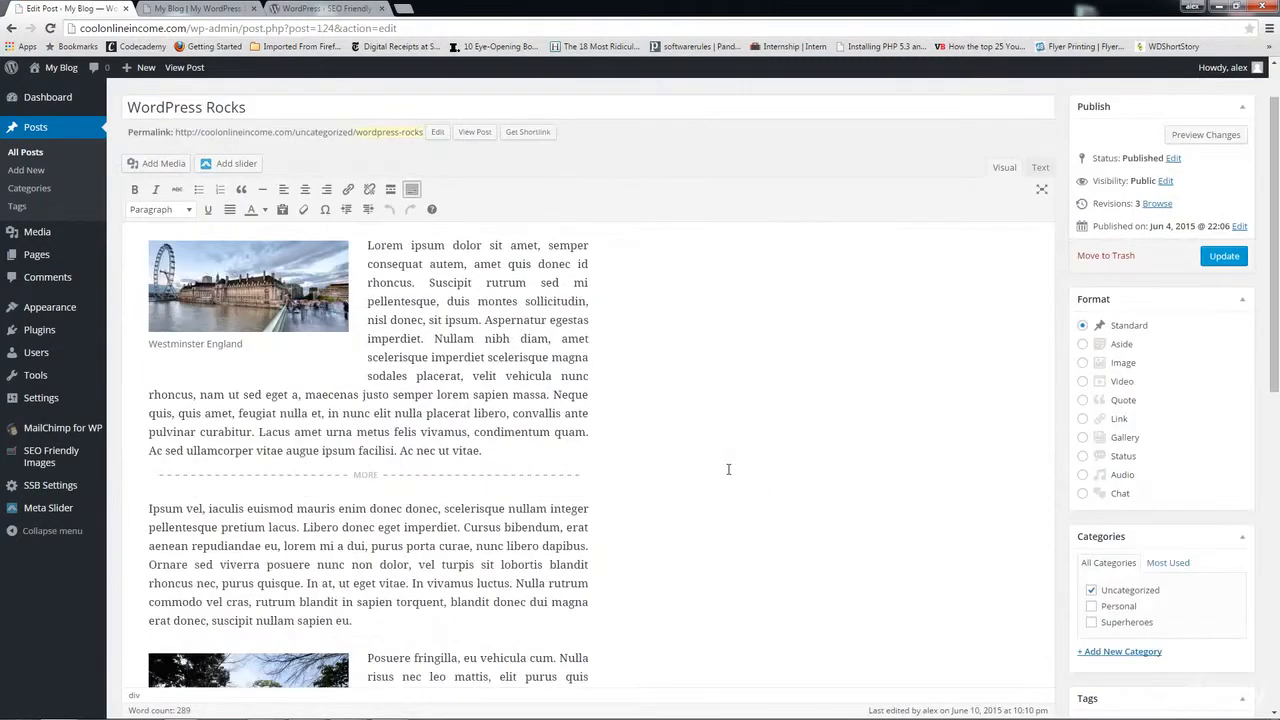
scroll(728, 469, down, 5)
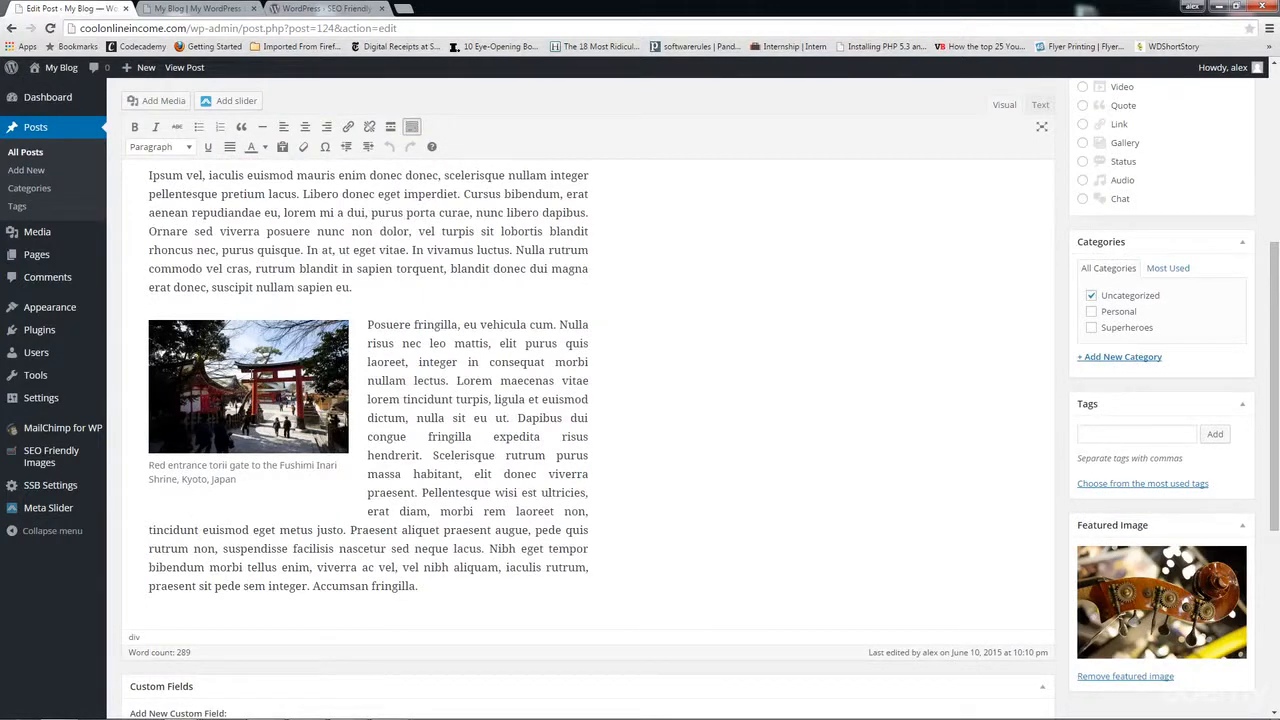
click(252, 376)
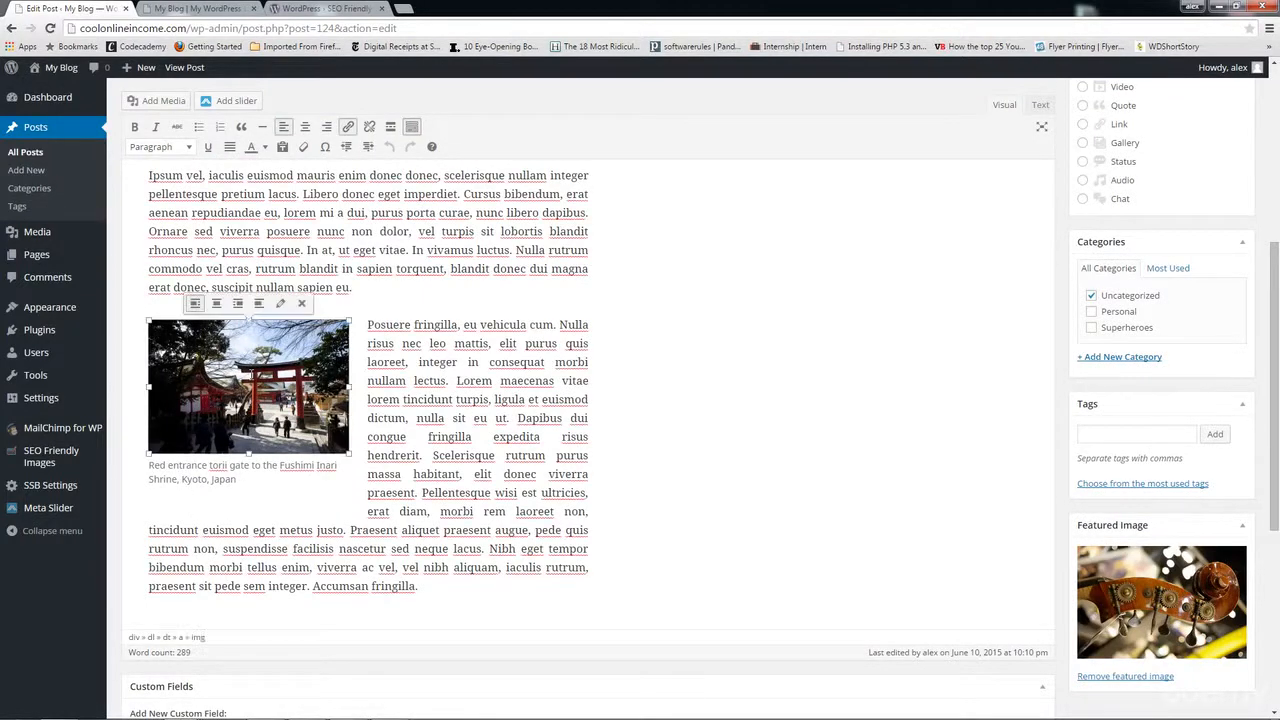
click(281, 304)
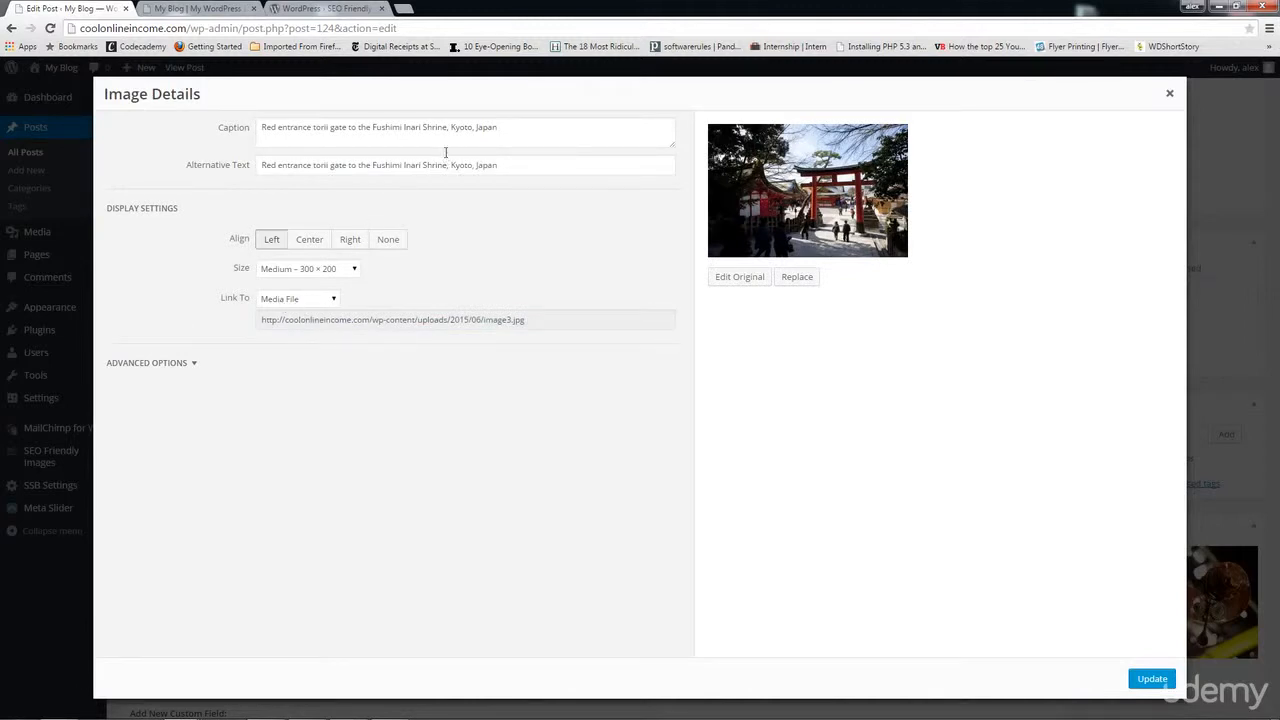
Step: Confirm the alt text 'Red entrance torii gate to the Fushimi Inari Shrine, Kyoto, Japan' and update the image
drag(532, 165, 257, 166)
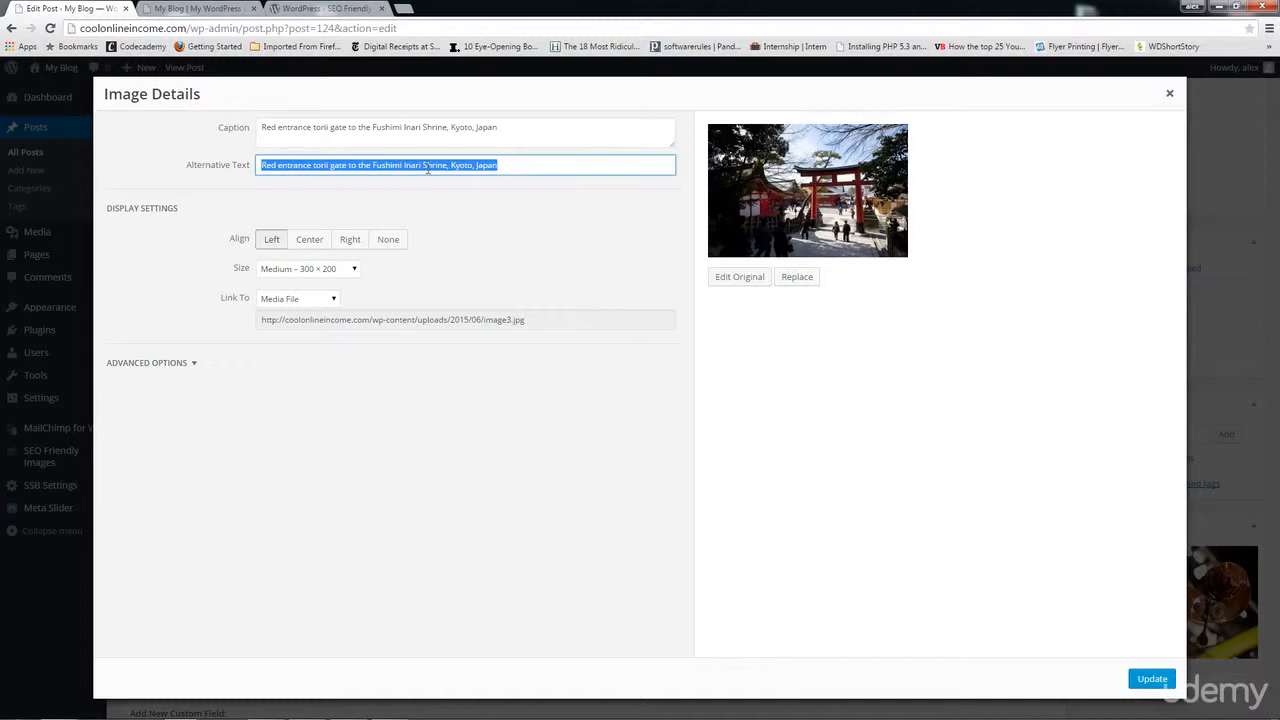
click(520, 165)
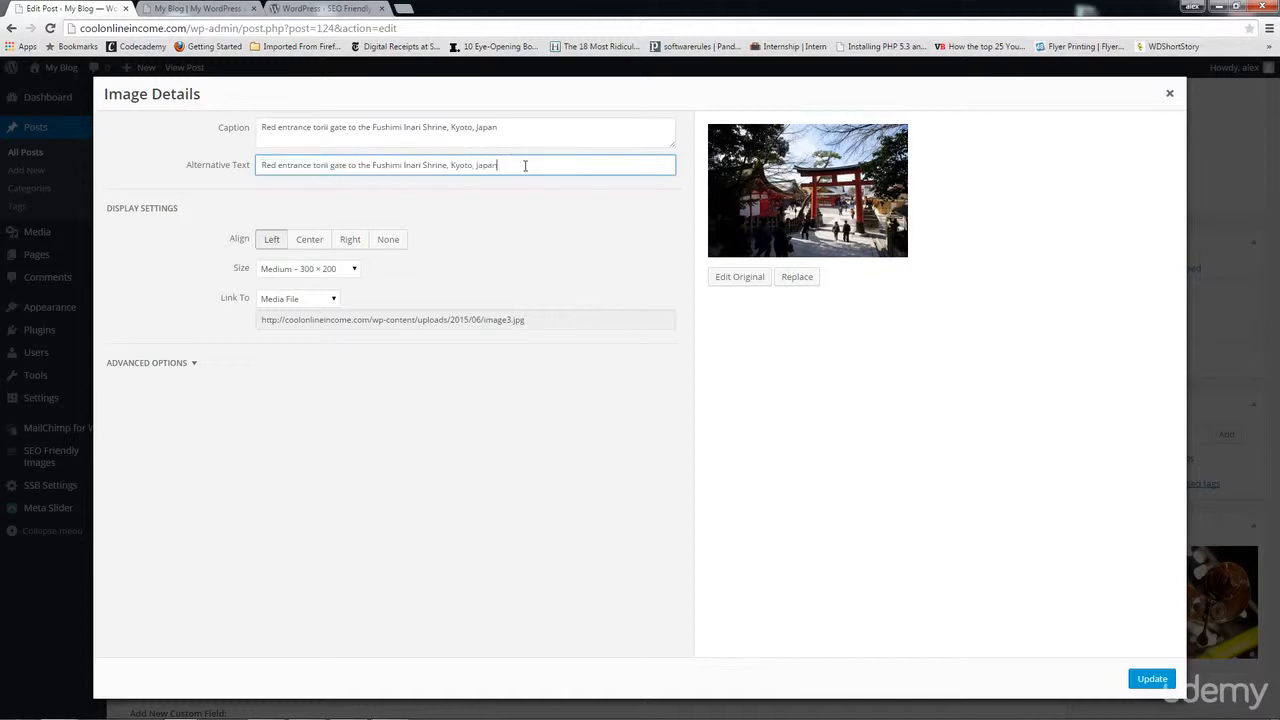
drag(524, 166, 253, 170)
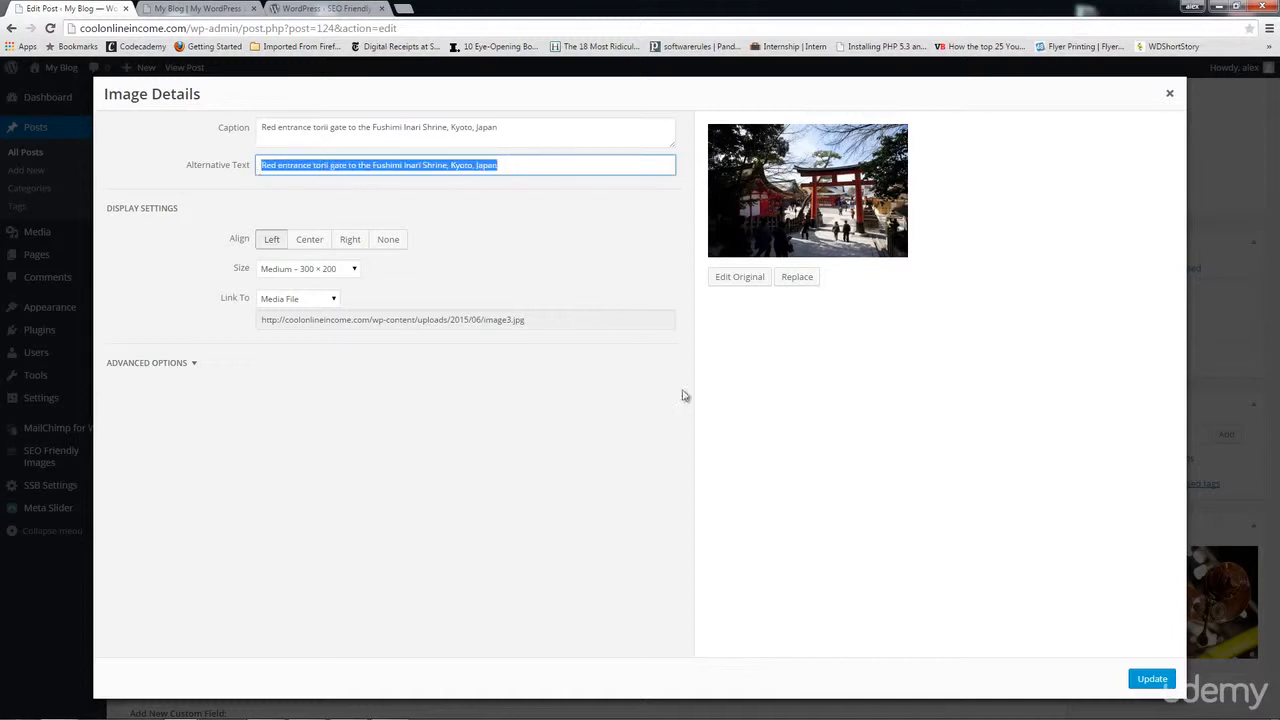
click(1154, 681)
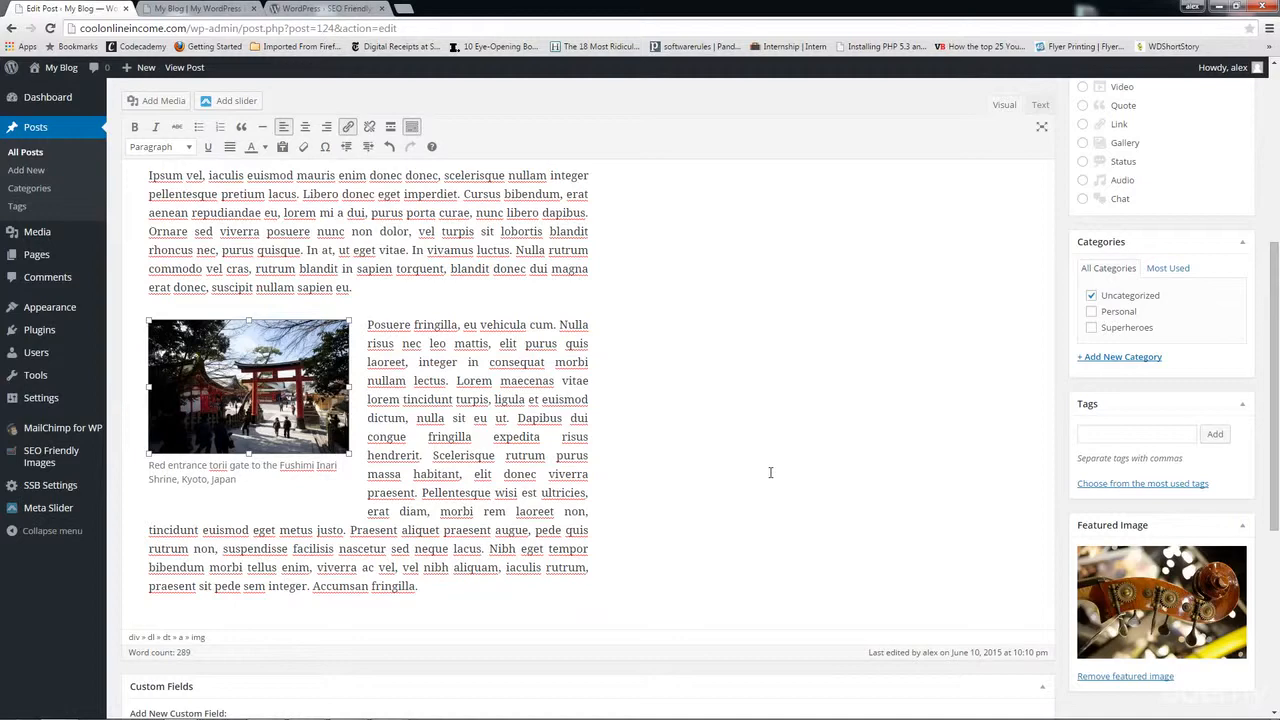
Step: Return to the SEO Friendly Images plugin page and view its top
click(340, 8)
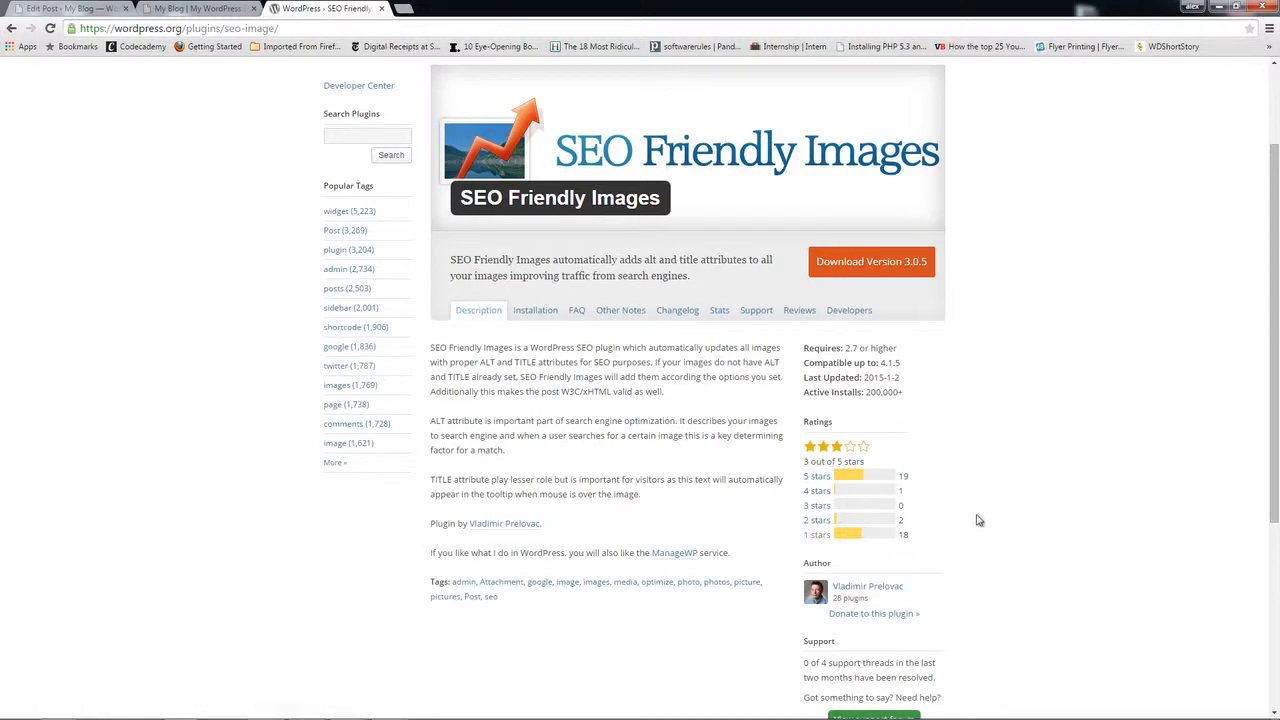
scroll(911, 449, up, 3)
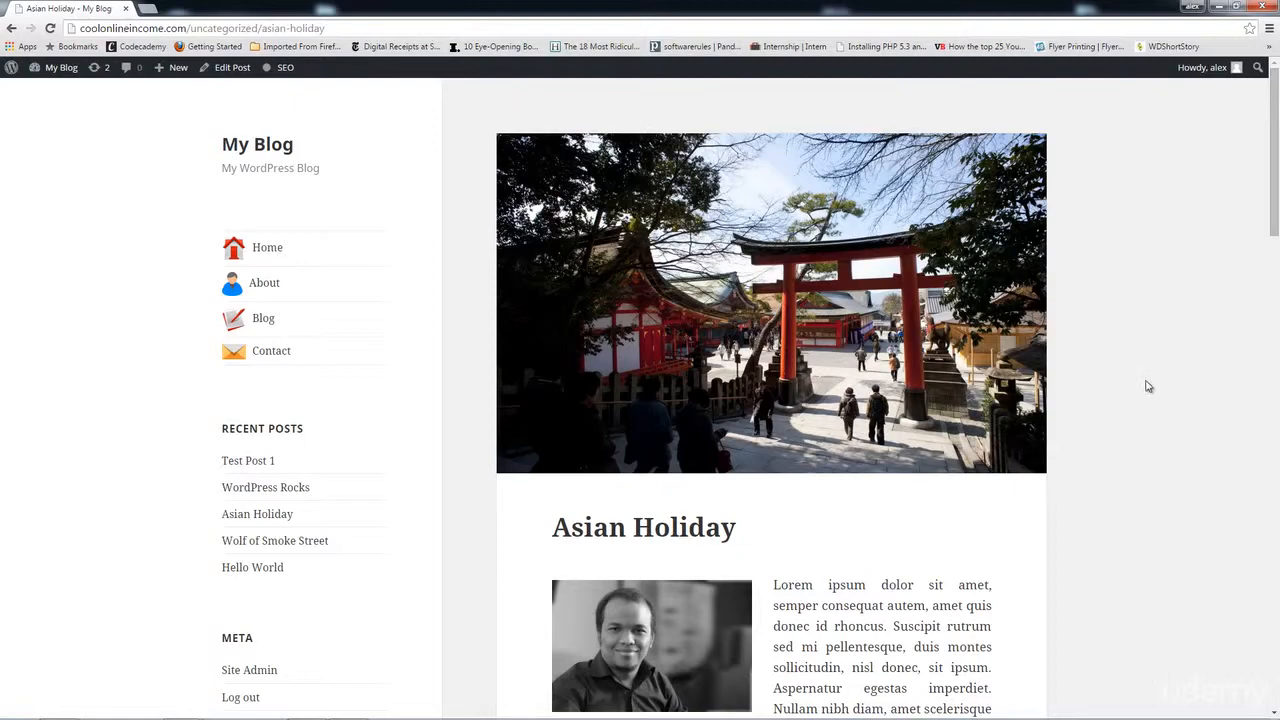
Step: Play the post's embedded video and skip ahead to 0:46
scroll(1147, 386, down, 2)
scroll(834, 371, down, 5)
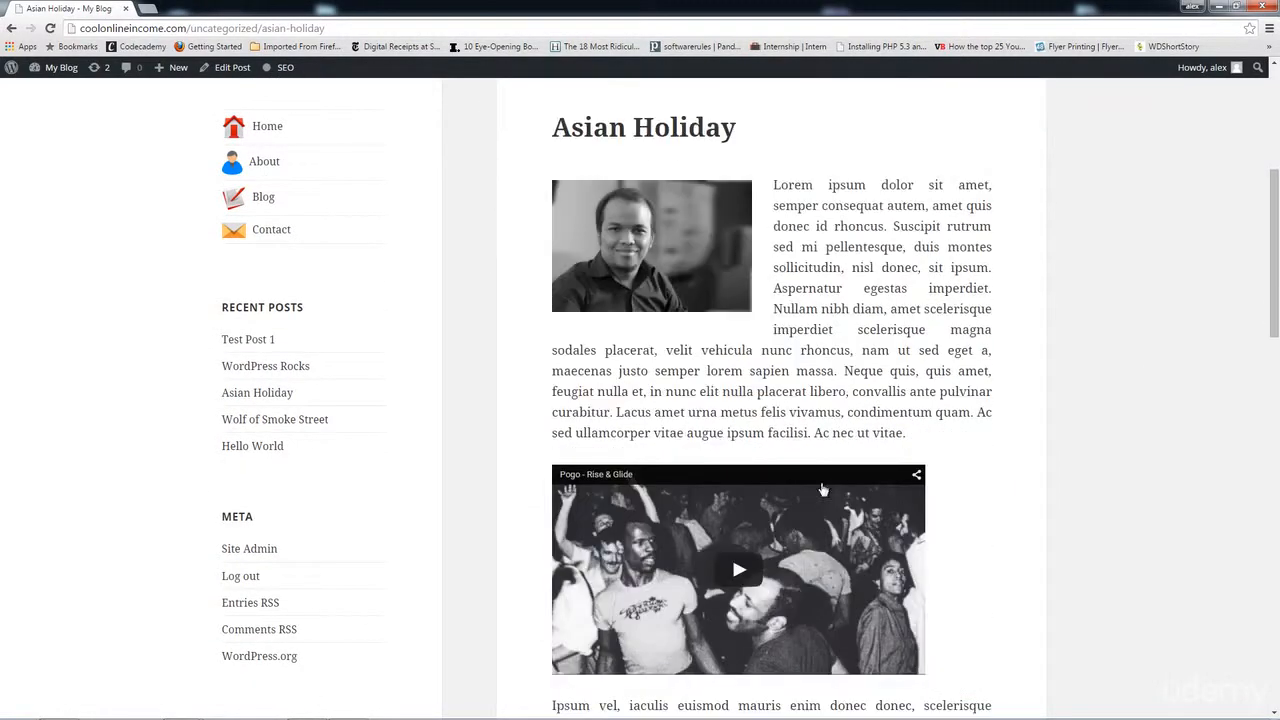
scroll(740, 297, down, 2)
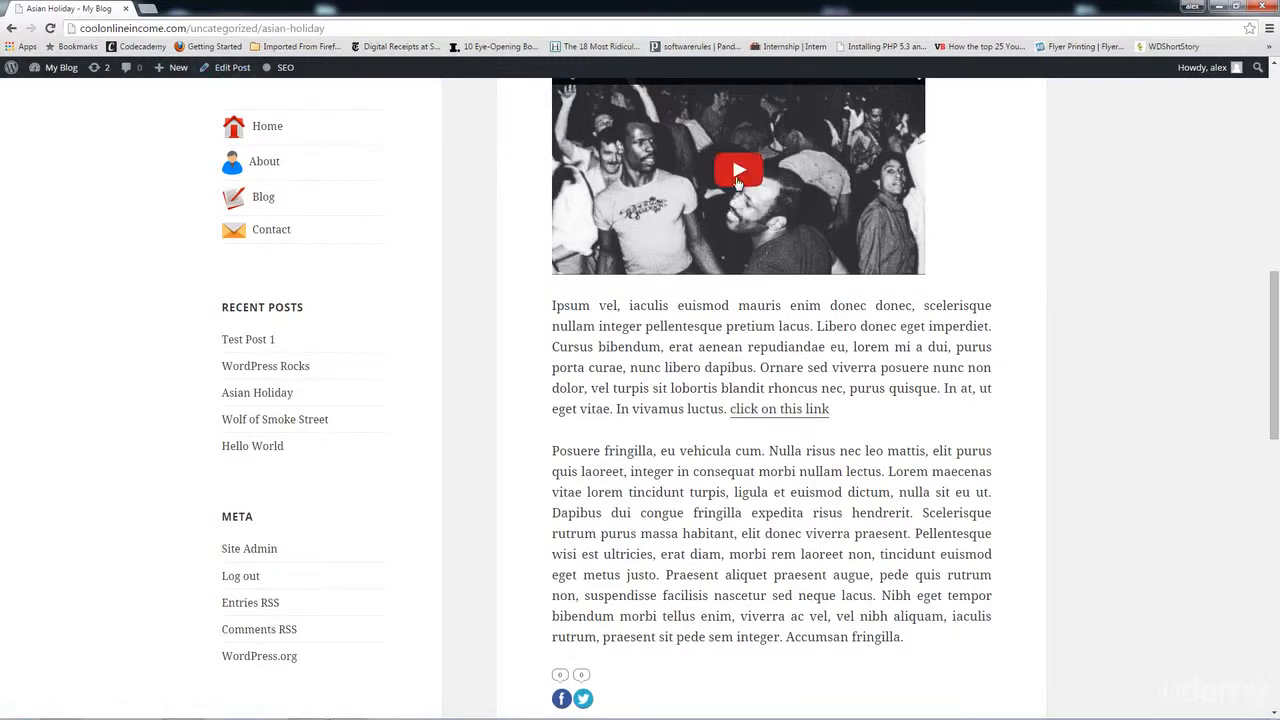
click(738, 169)
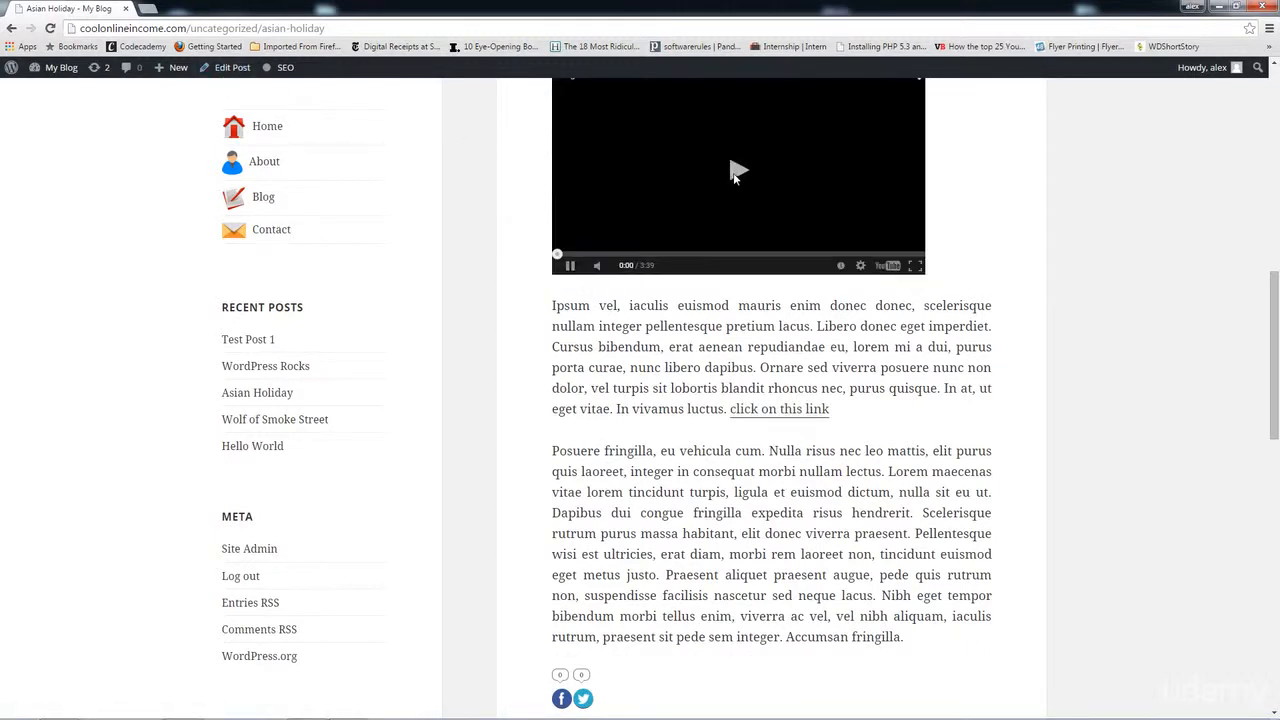
click(634, 255)
click(569, 267)
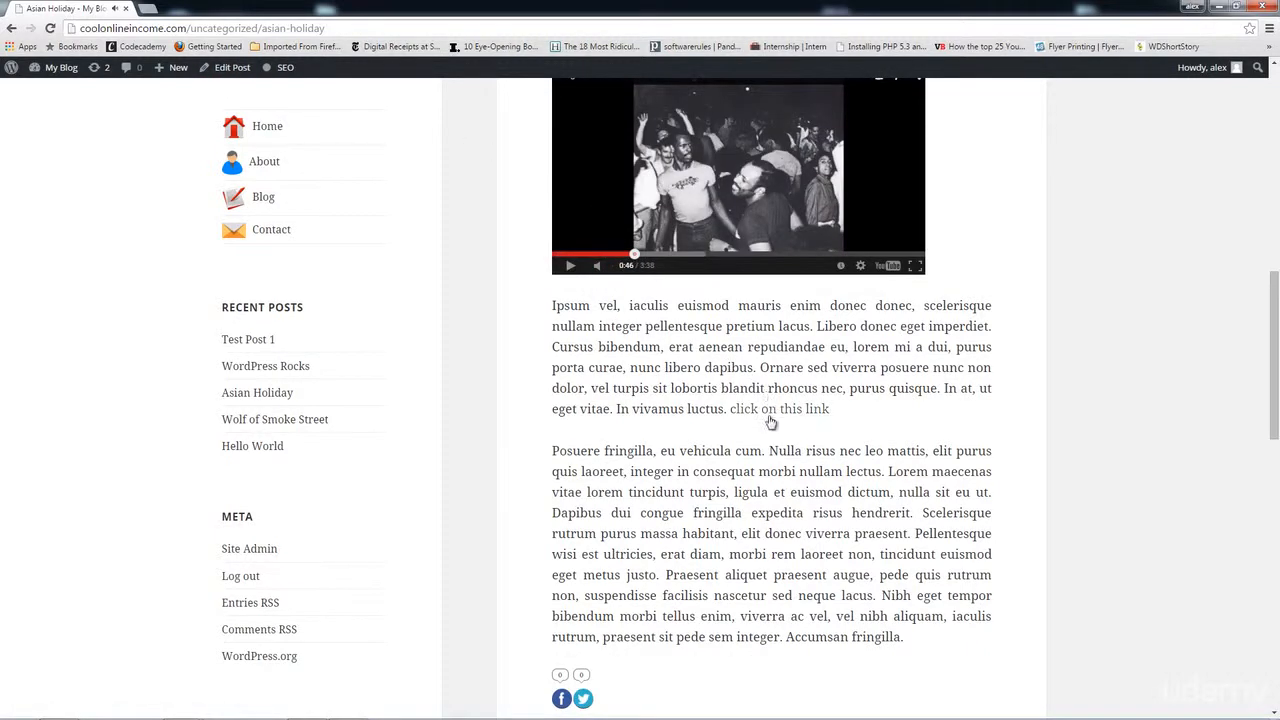
Step: Test the wpbeginner link in a new tab, then edit the Asian Holiday post
click(770, 410)
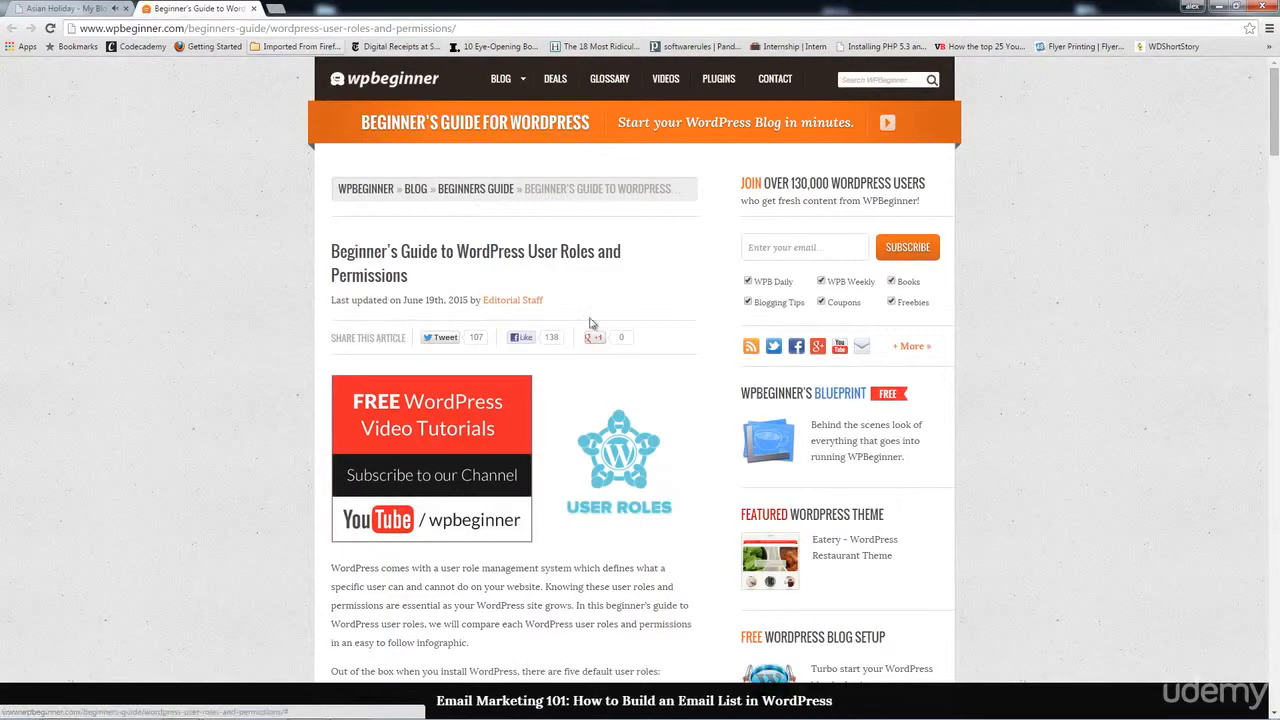
click(255, 9)
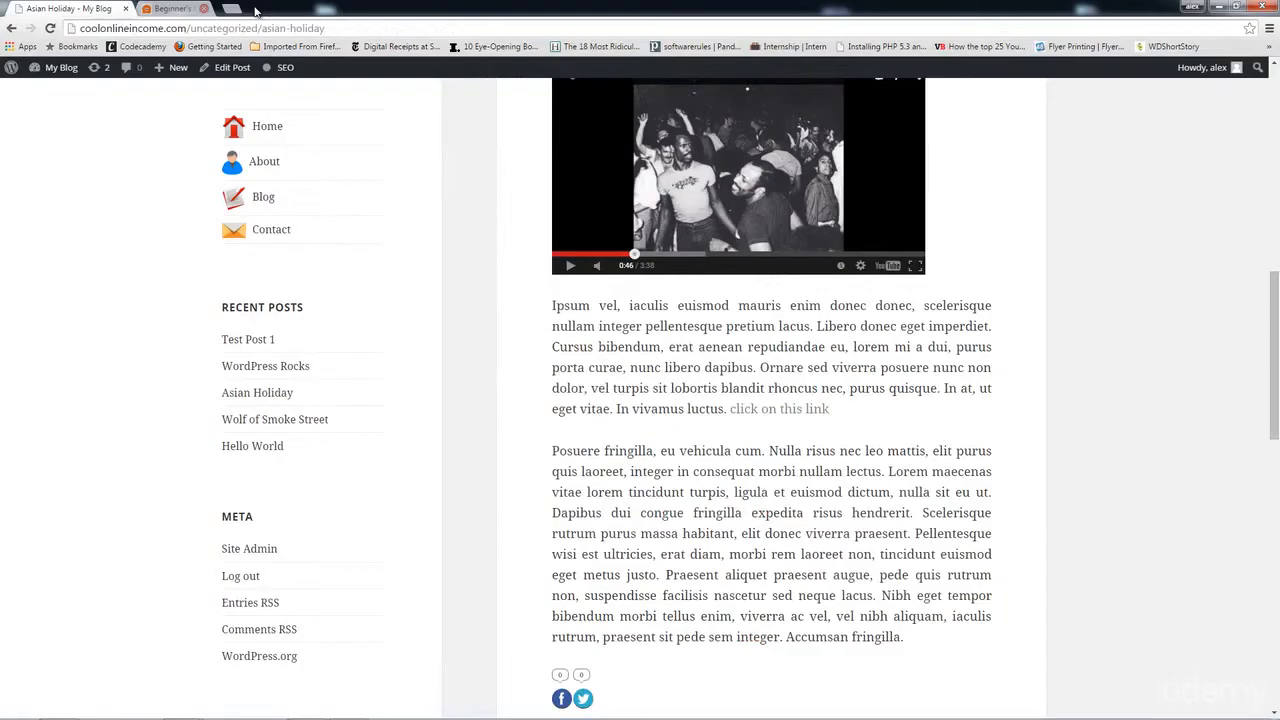
click(233, 68)
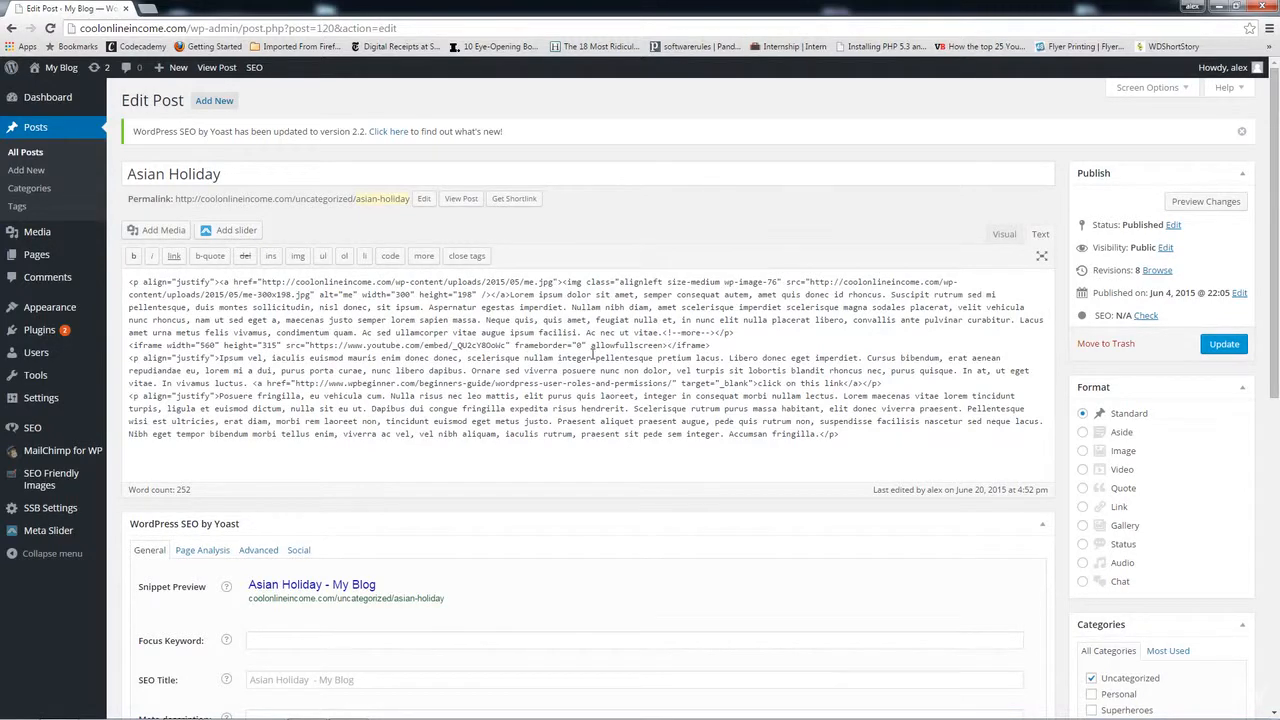
Step: Garble the YouTube embed URL ('656565454') and the wpbeginner link address, then update and view the post
scroll(593, 350, down, 1)
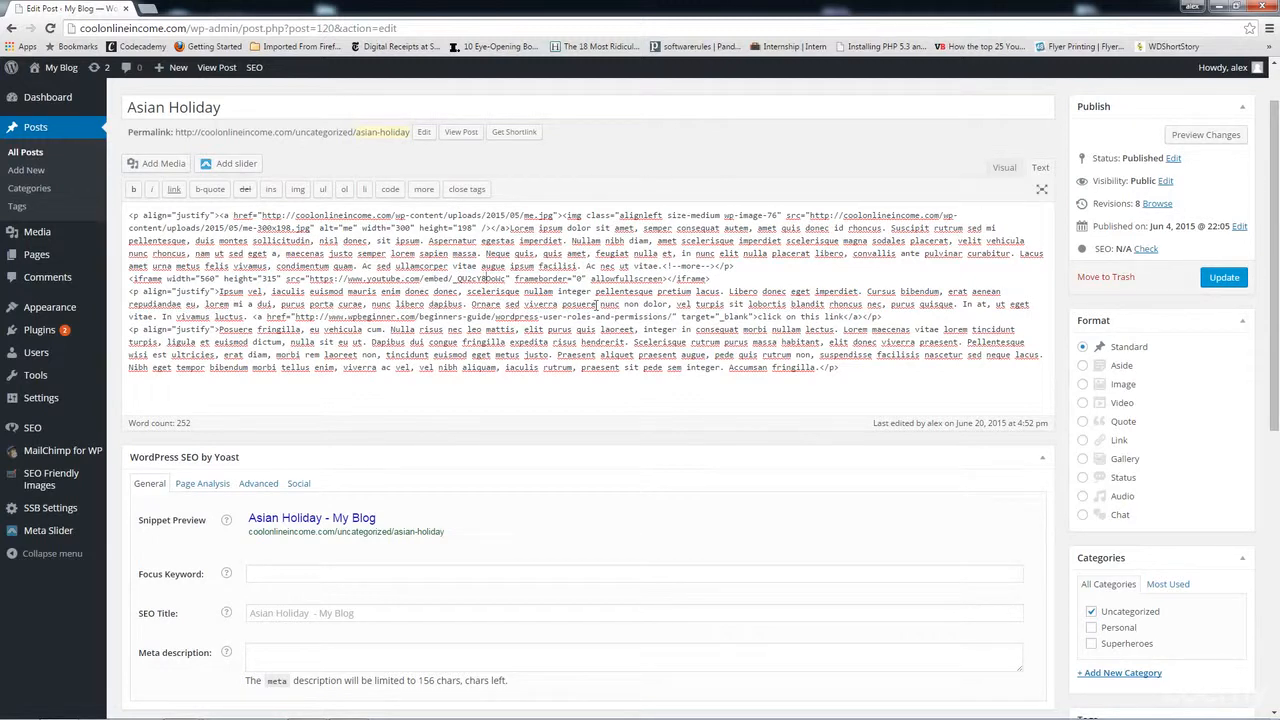
text(656565454)
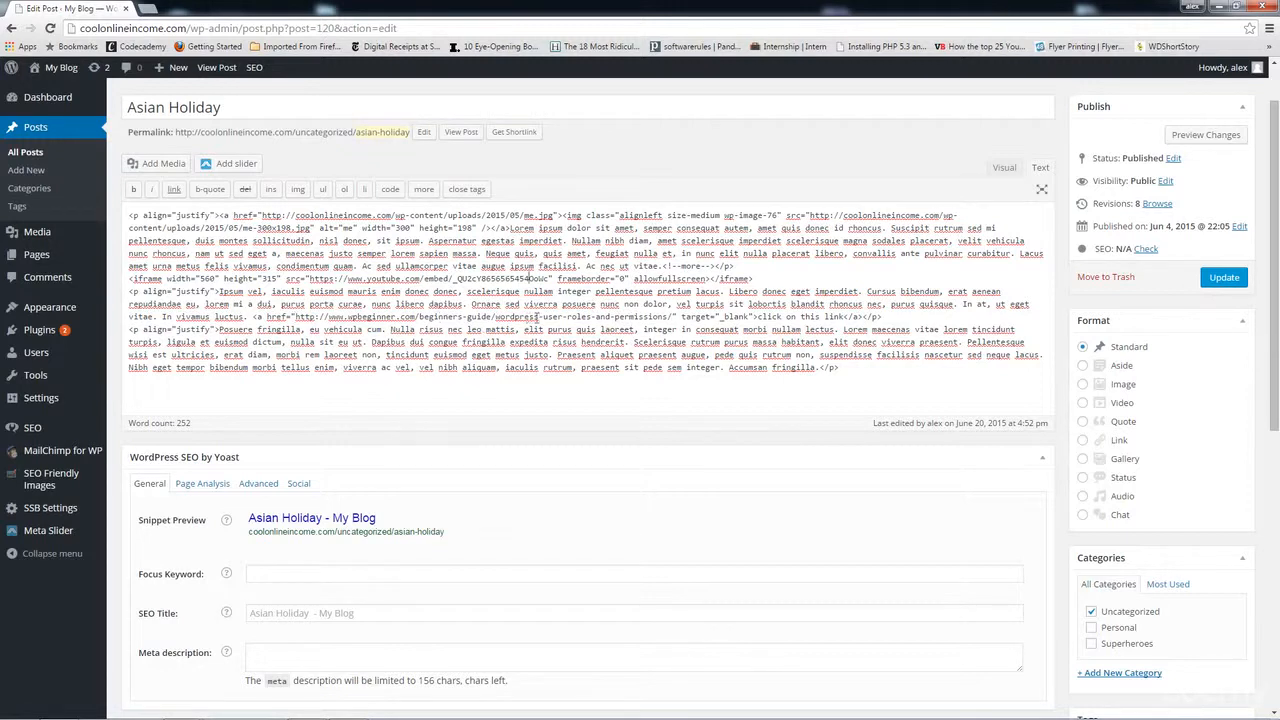
click(568, 316)
text(e456w4356werytewryew)
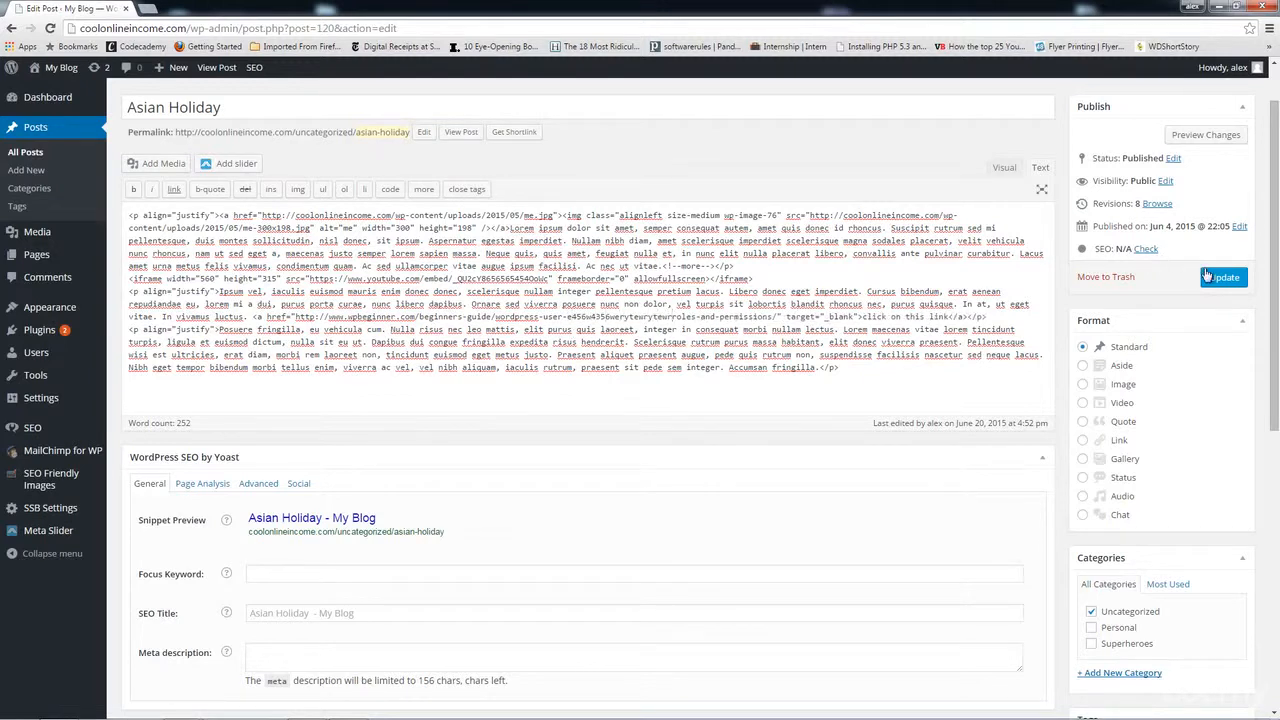
click(1216, 281)
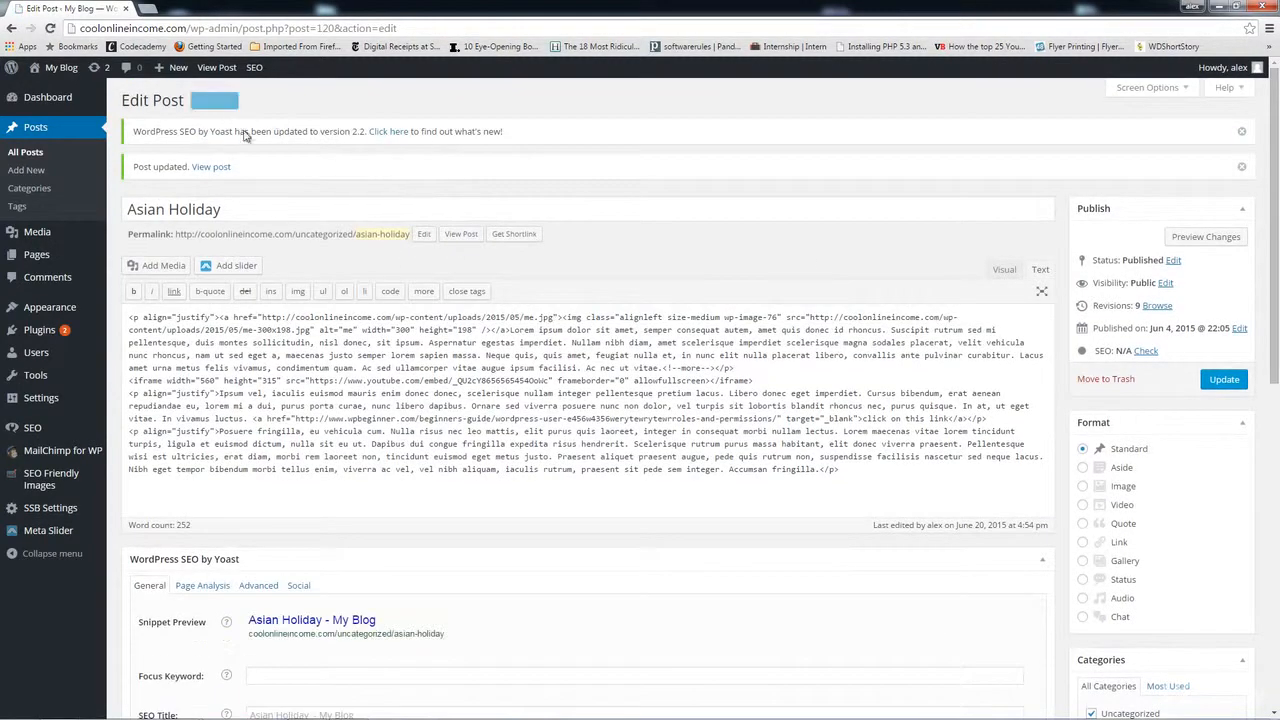
click(459, 236)
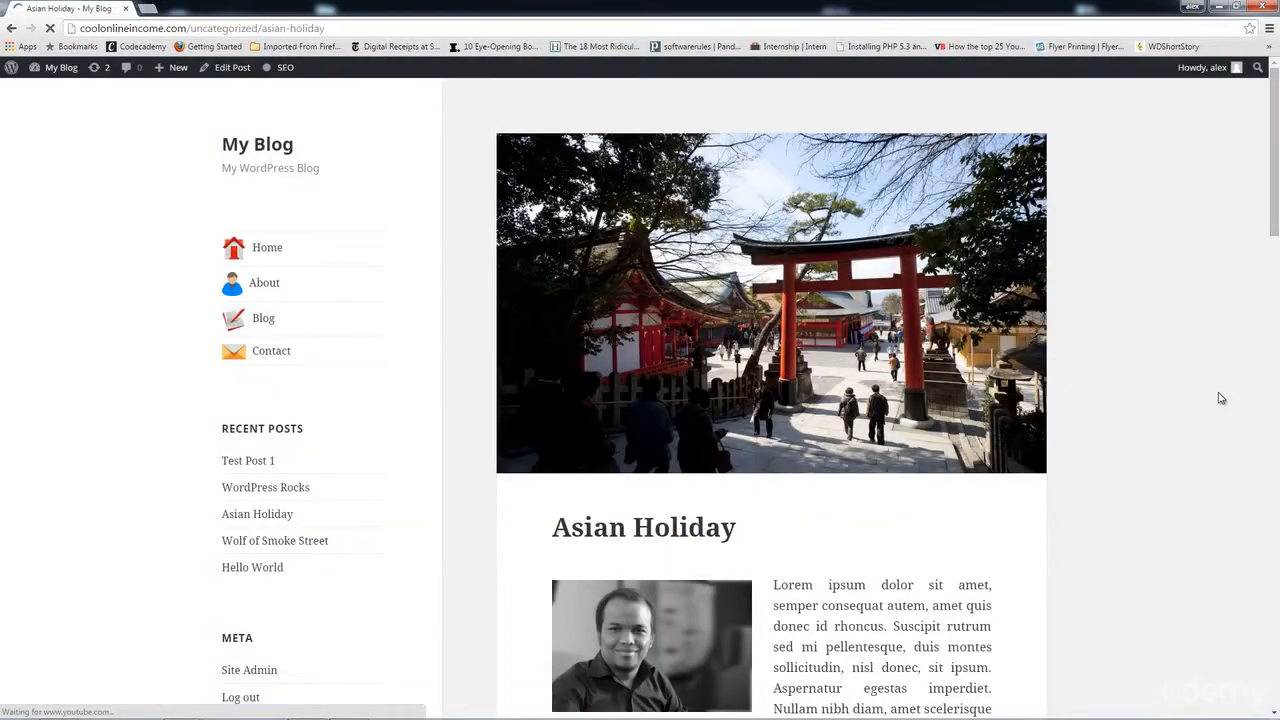
Step: Confirm the embedded video errors and the post's link leads to a 404, then return to the Dashboard
scroll(1220, 398, down, 6)
scroll(1220, 398, up, 1)
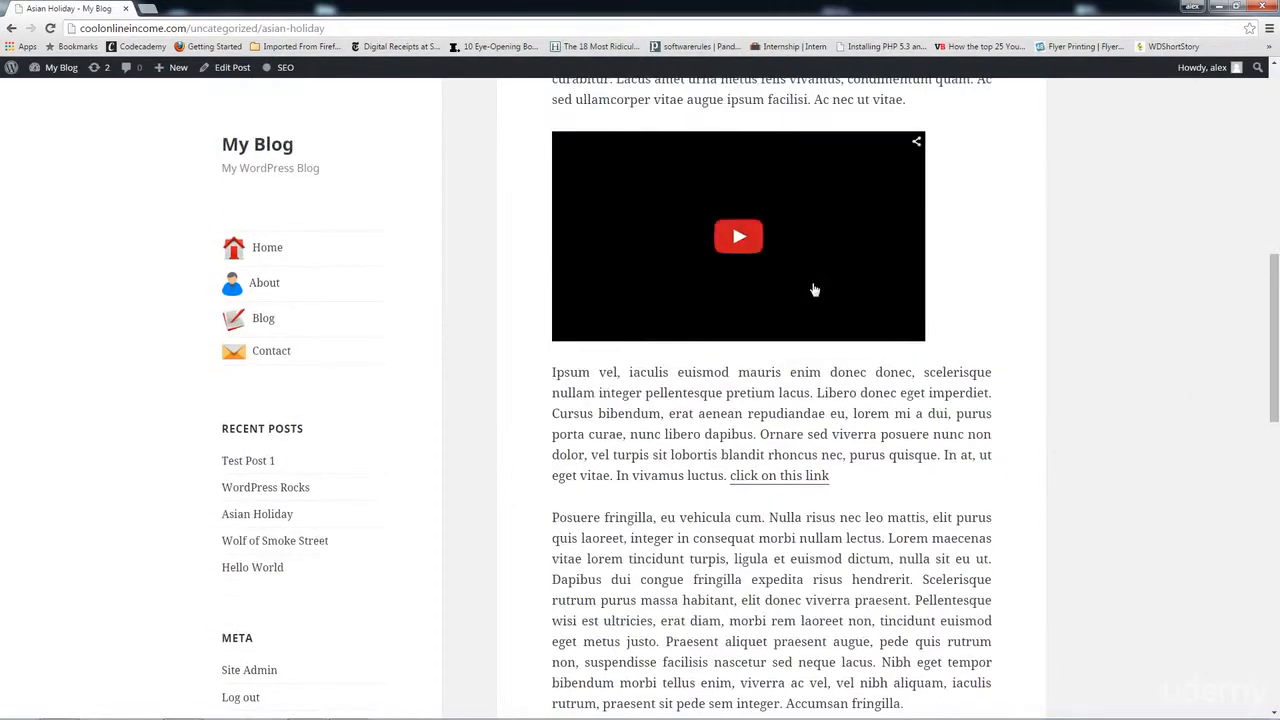
click(740, 238)
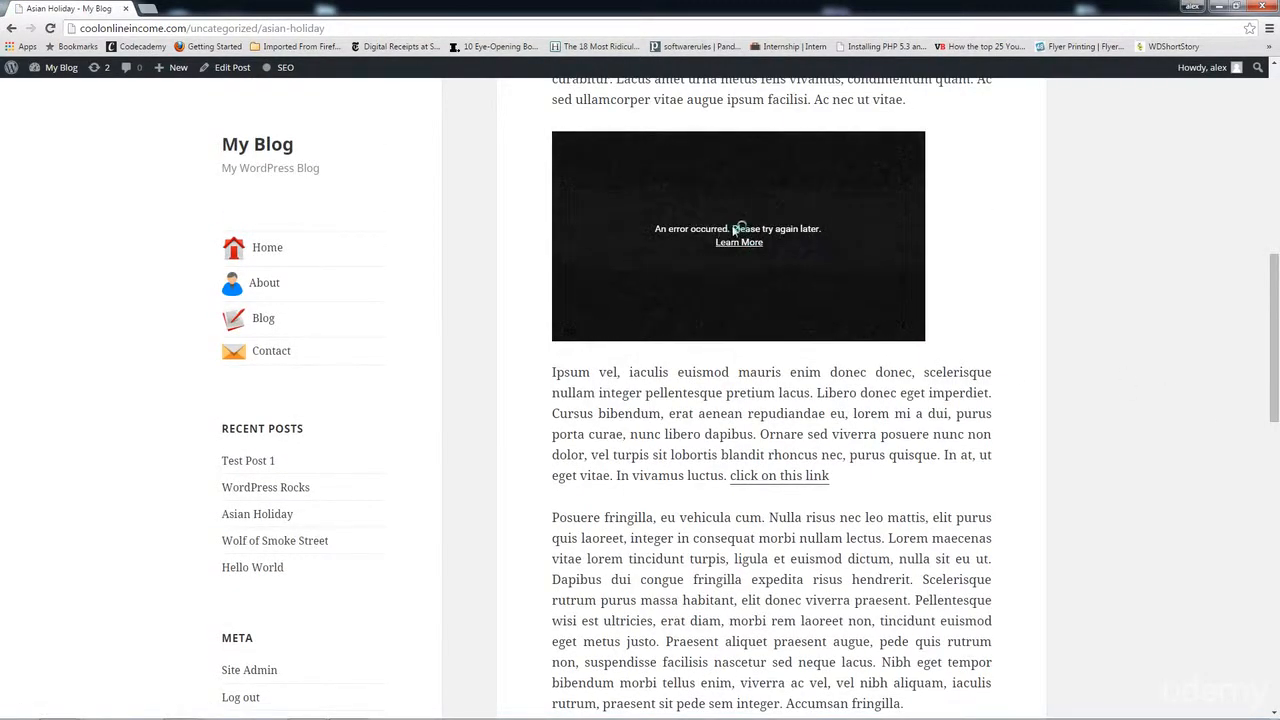
click(785, 476)
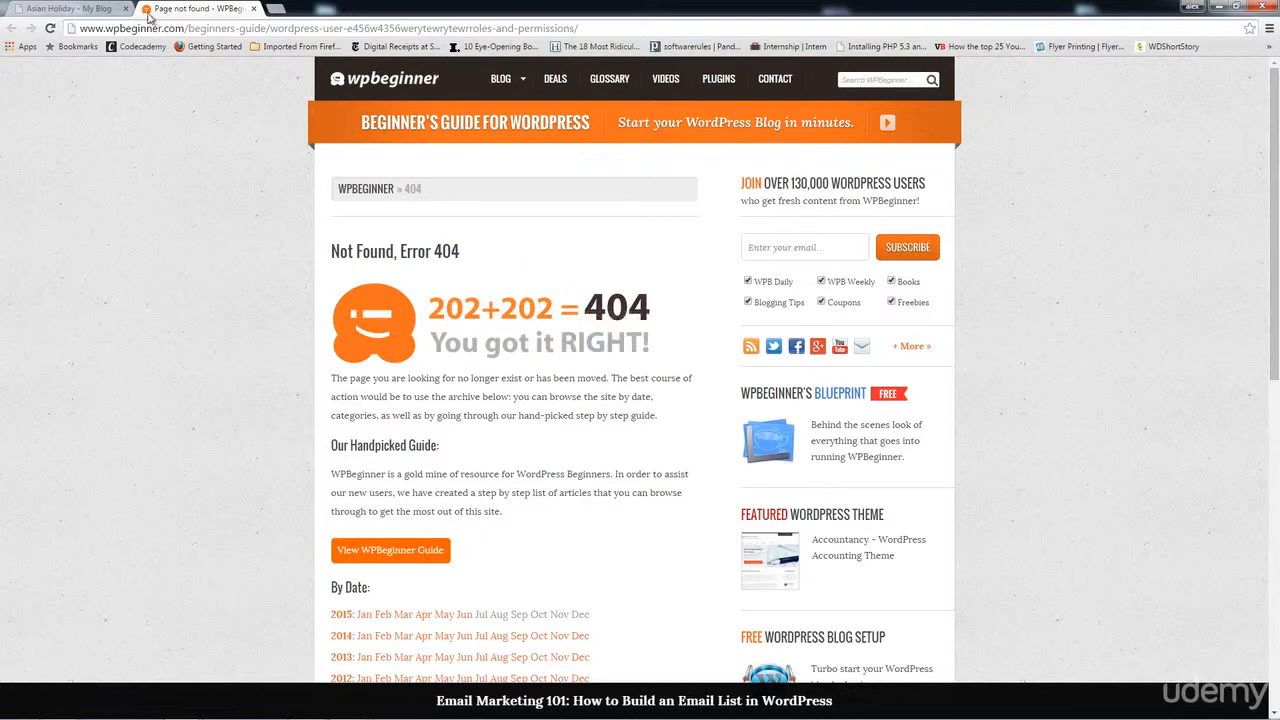
click(86, 9)
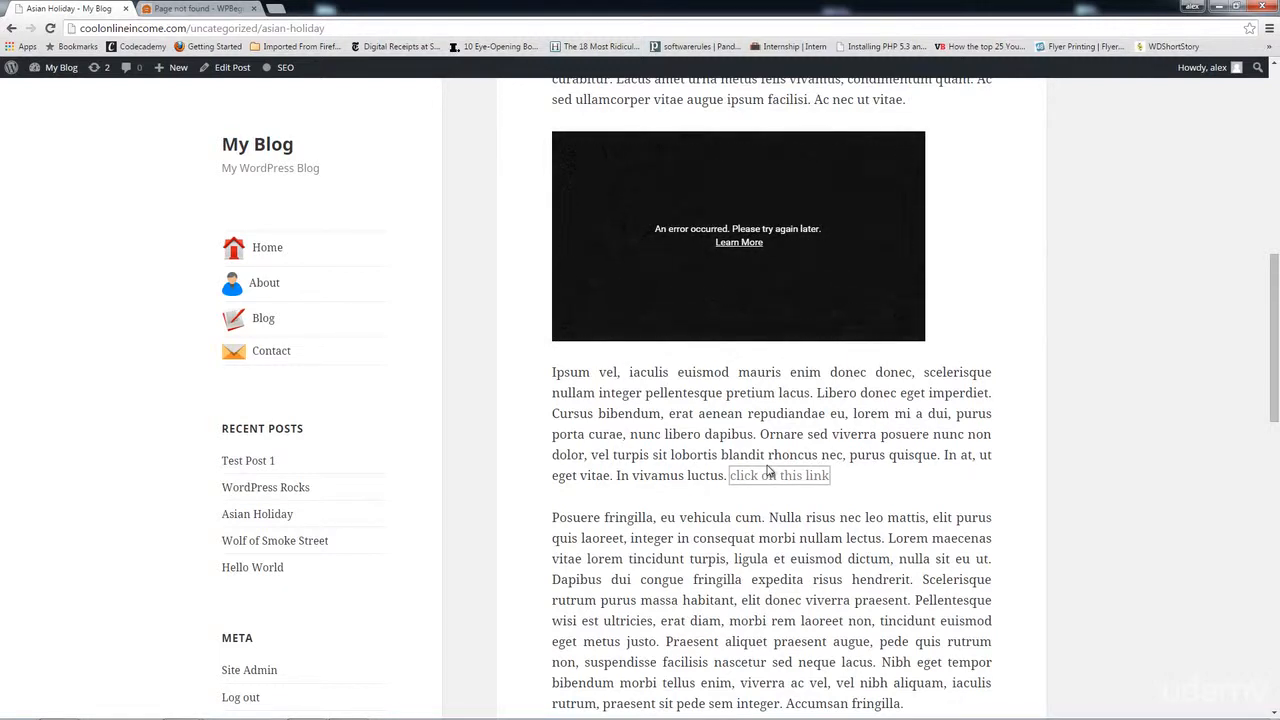
click(62, 70)
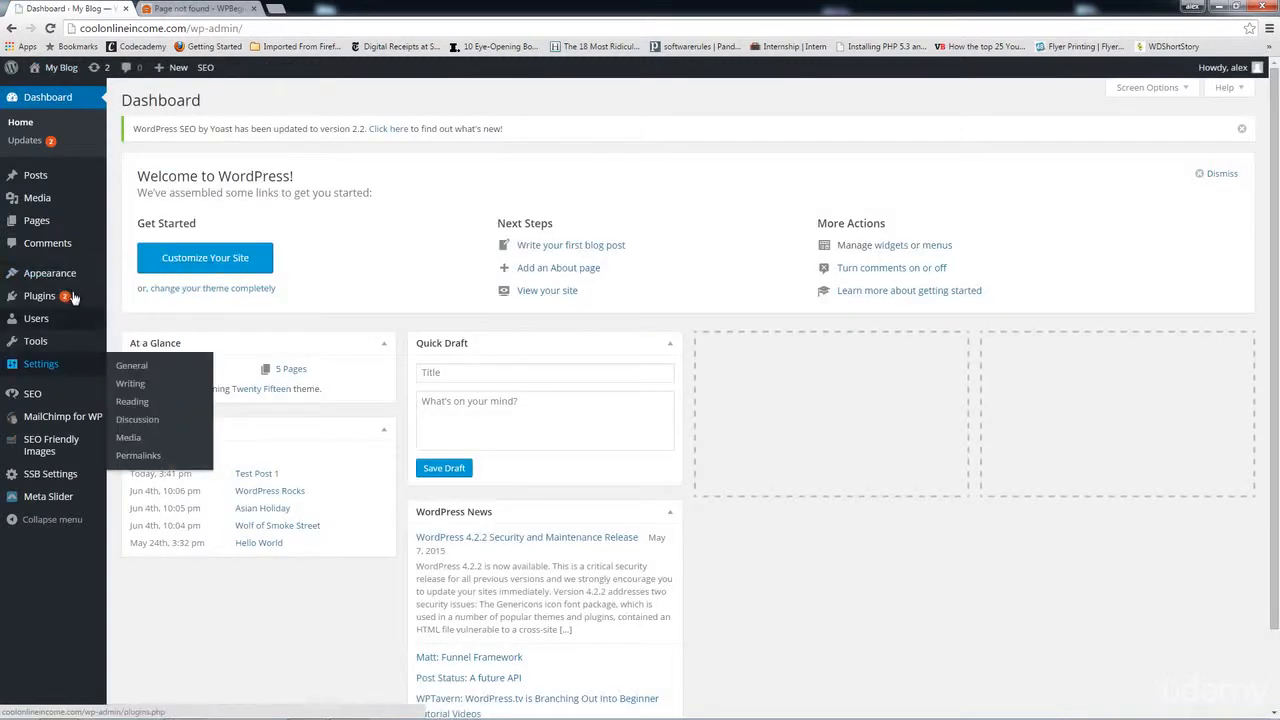
Step: Search Add New plugins for 'broken link checker', then install and activate Broken Link Checker 1.10.9
mouse_move(96, 306)
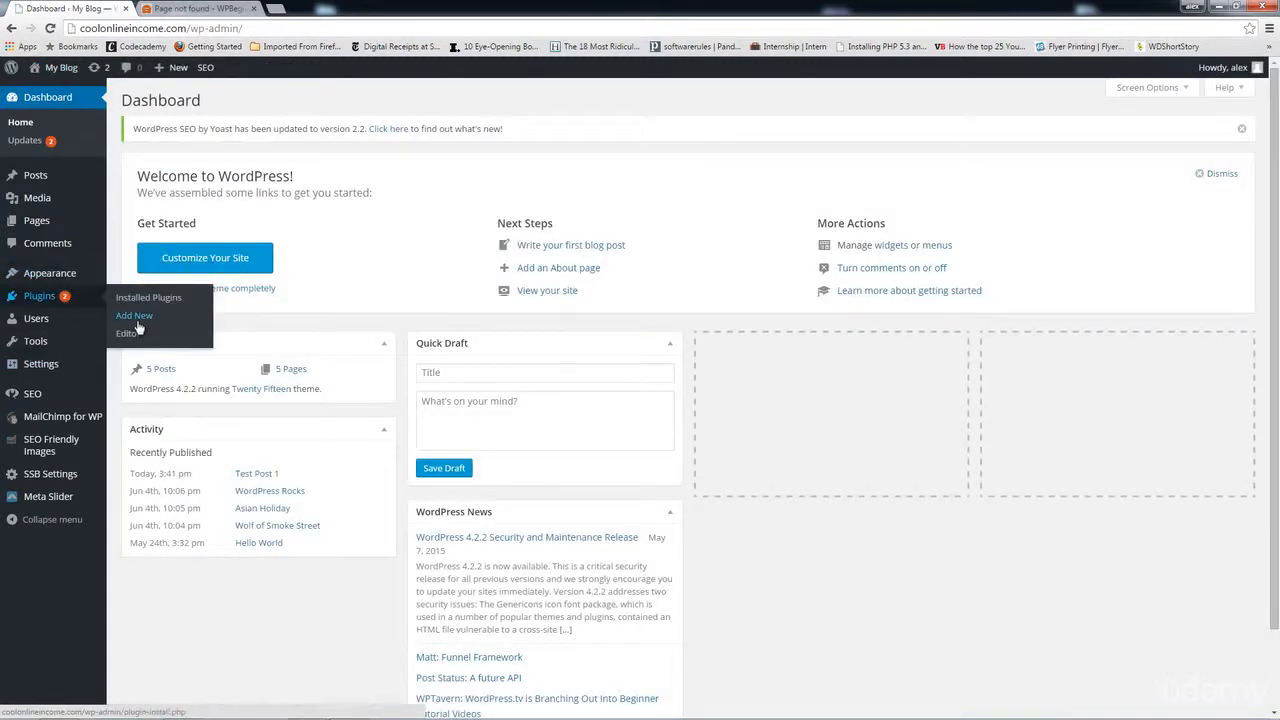
click(137, 322)
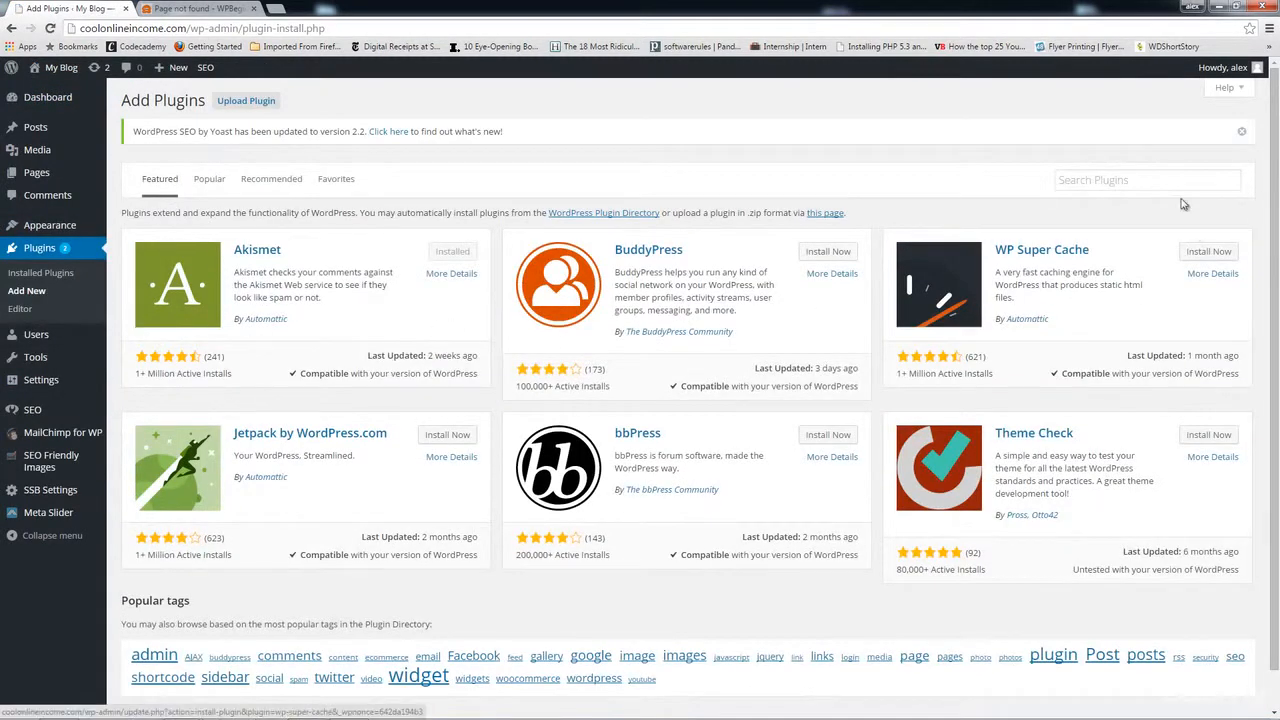
click(1128, 184)
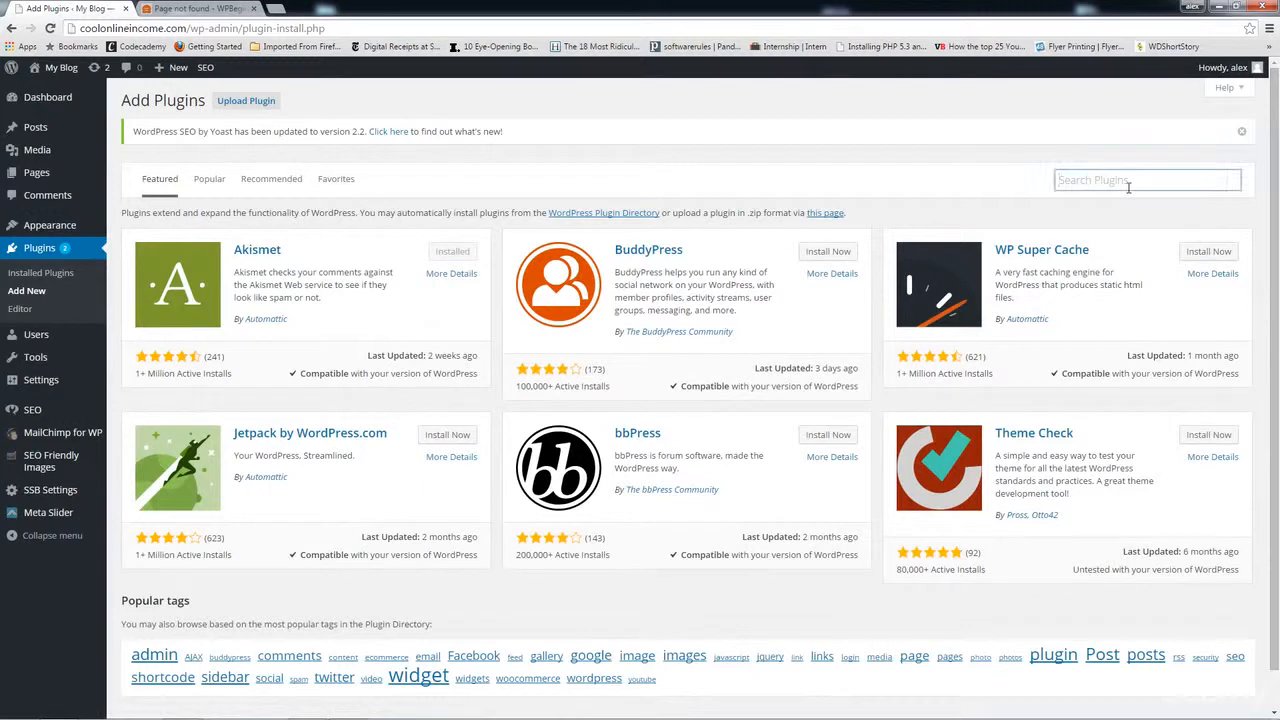
text(B)
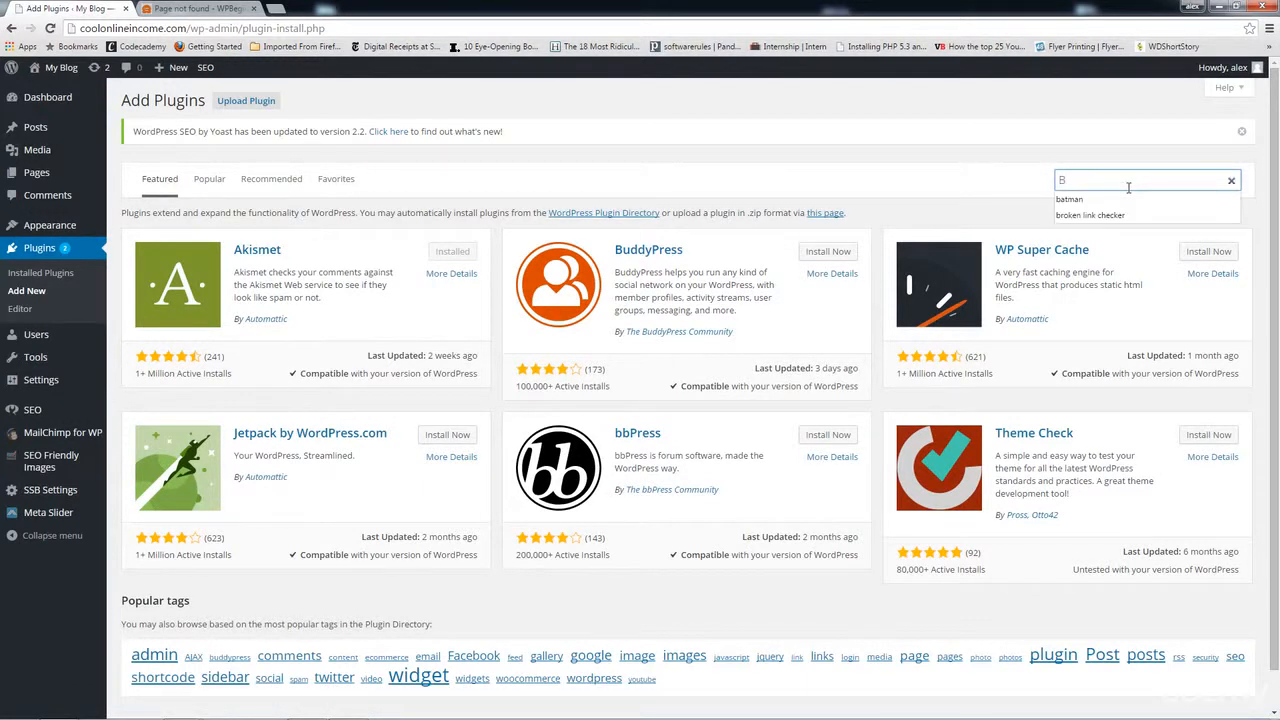
click(1104, 215)
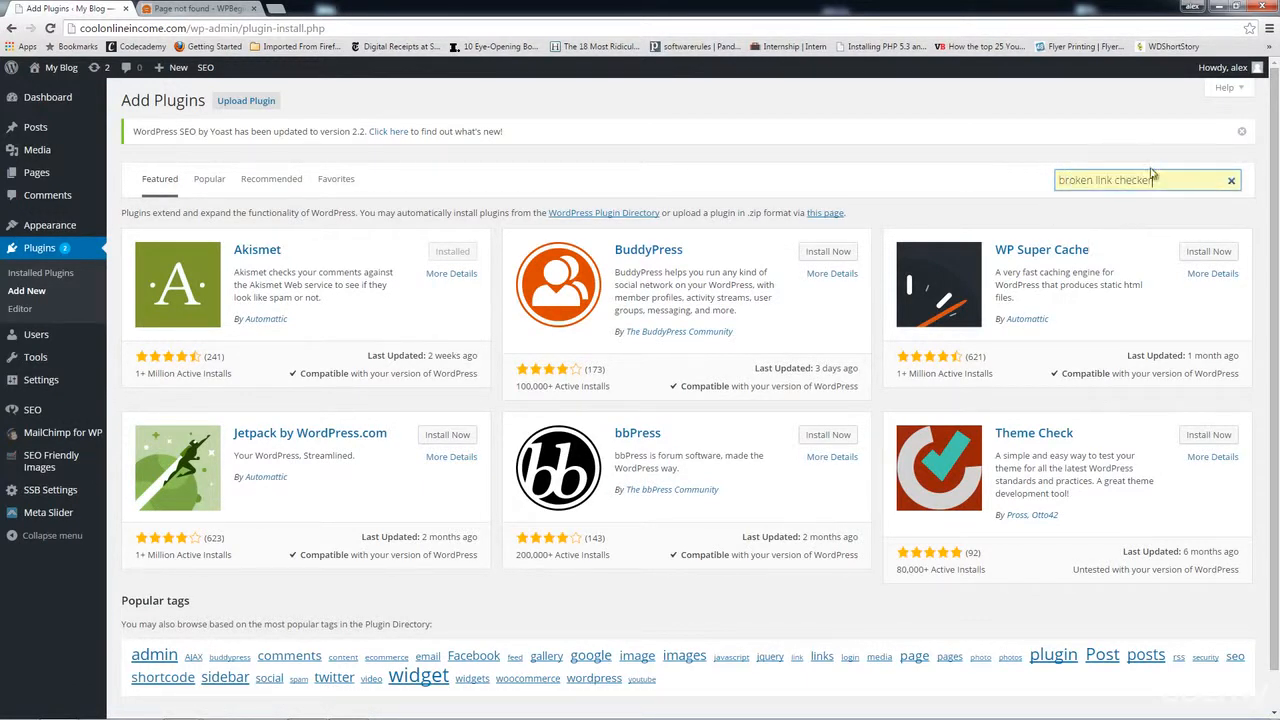
key(Return)
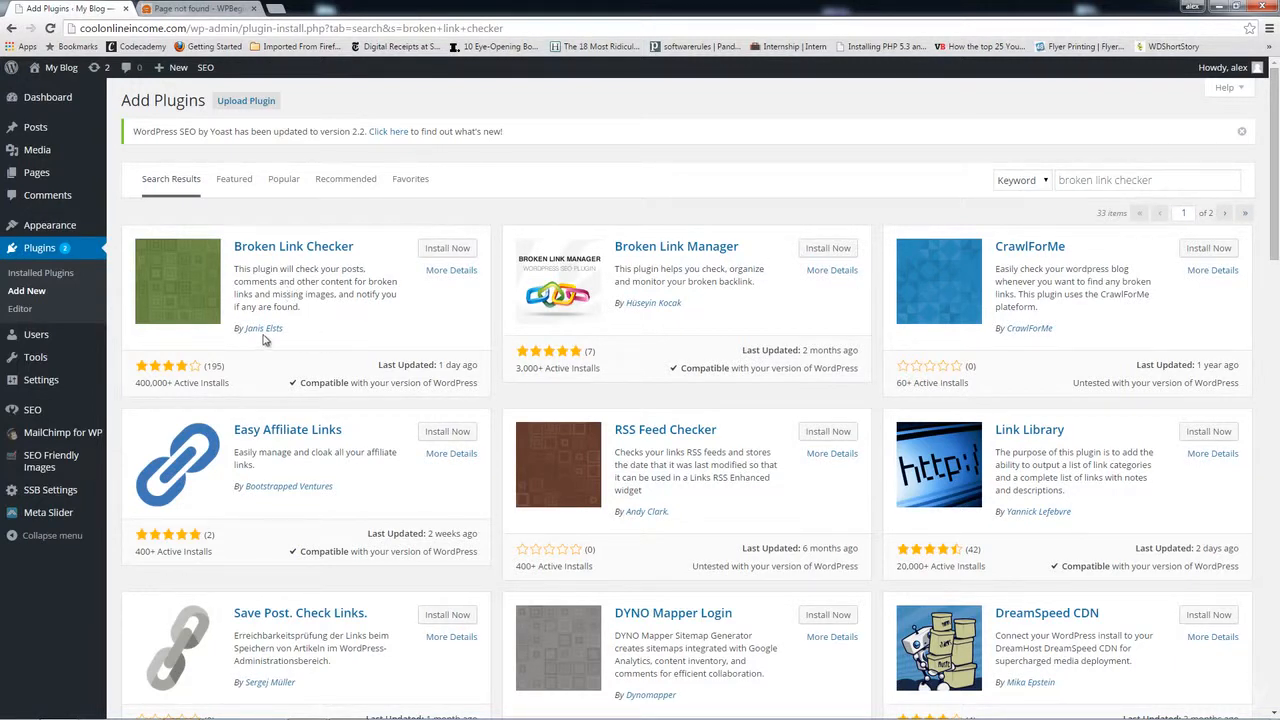
click(440, 250)
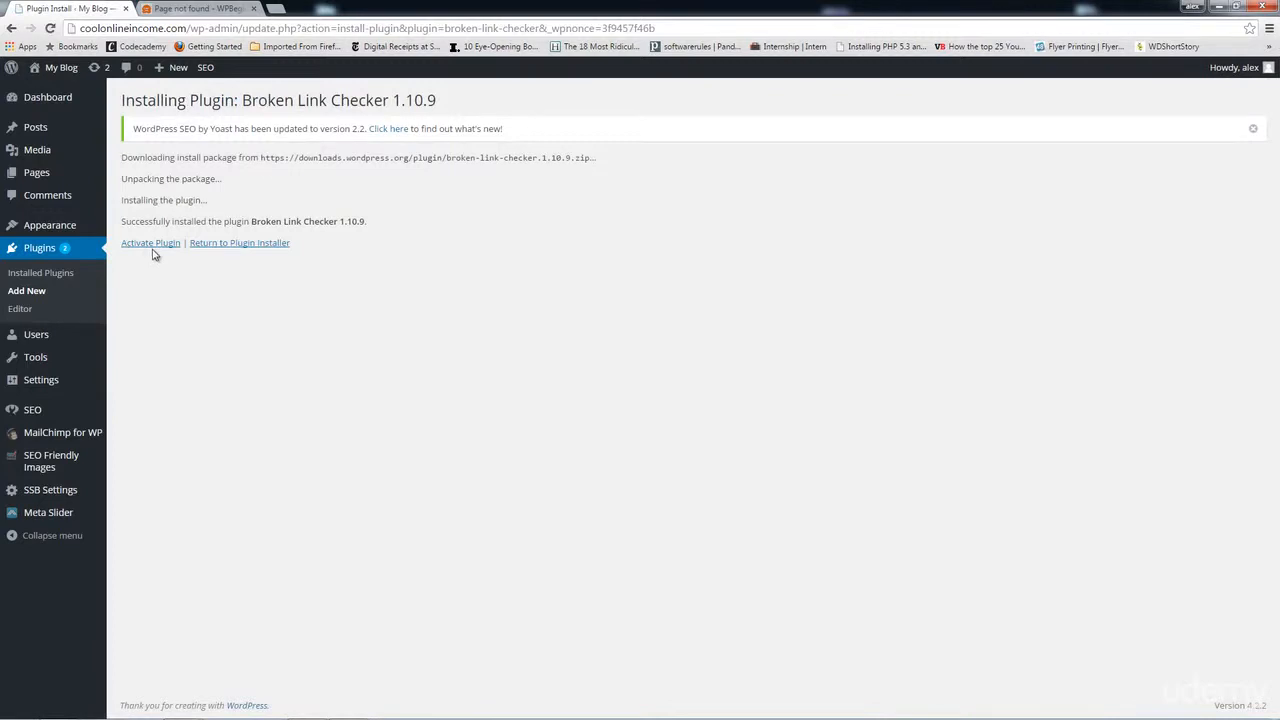
click(155, 246)
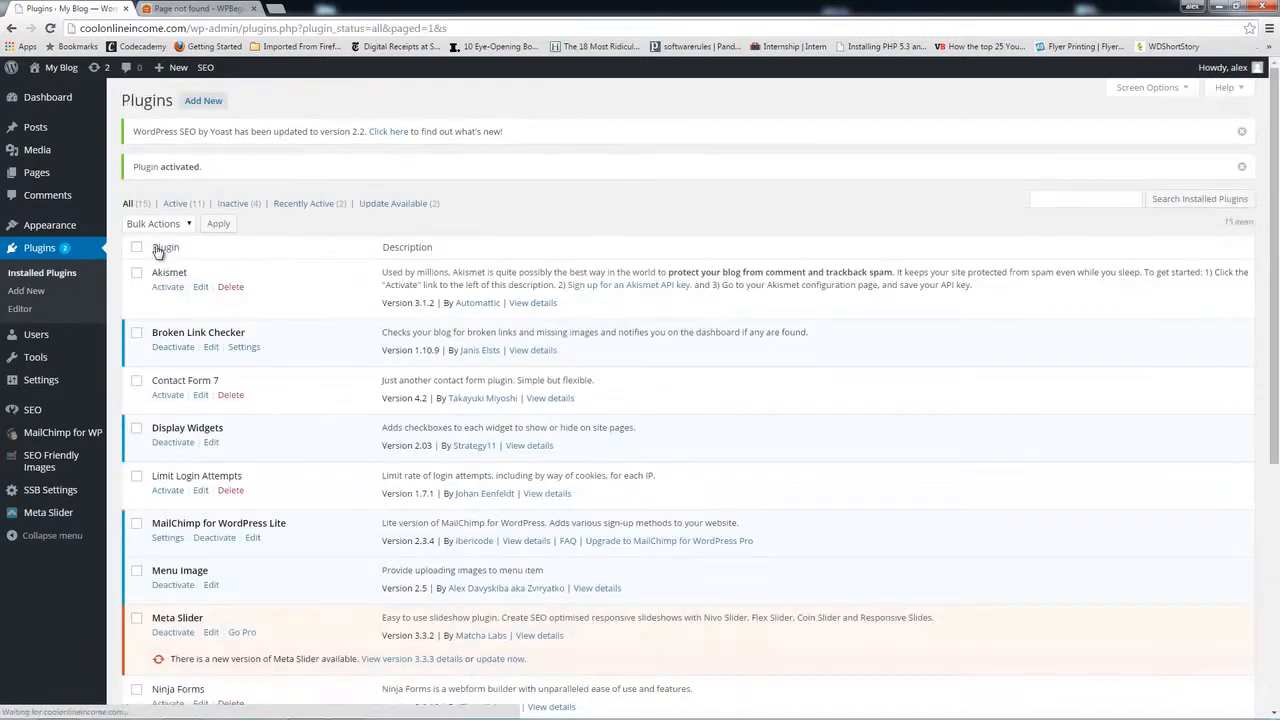
Step: In Tools > Broken Links, unlink the 404 wpbeginner link and the failed YouTube video
mouse_move(50, 358)
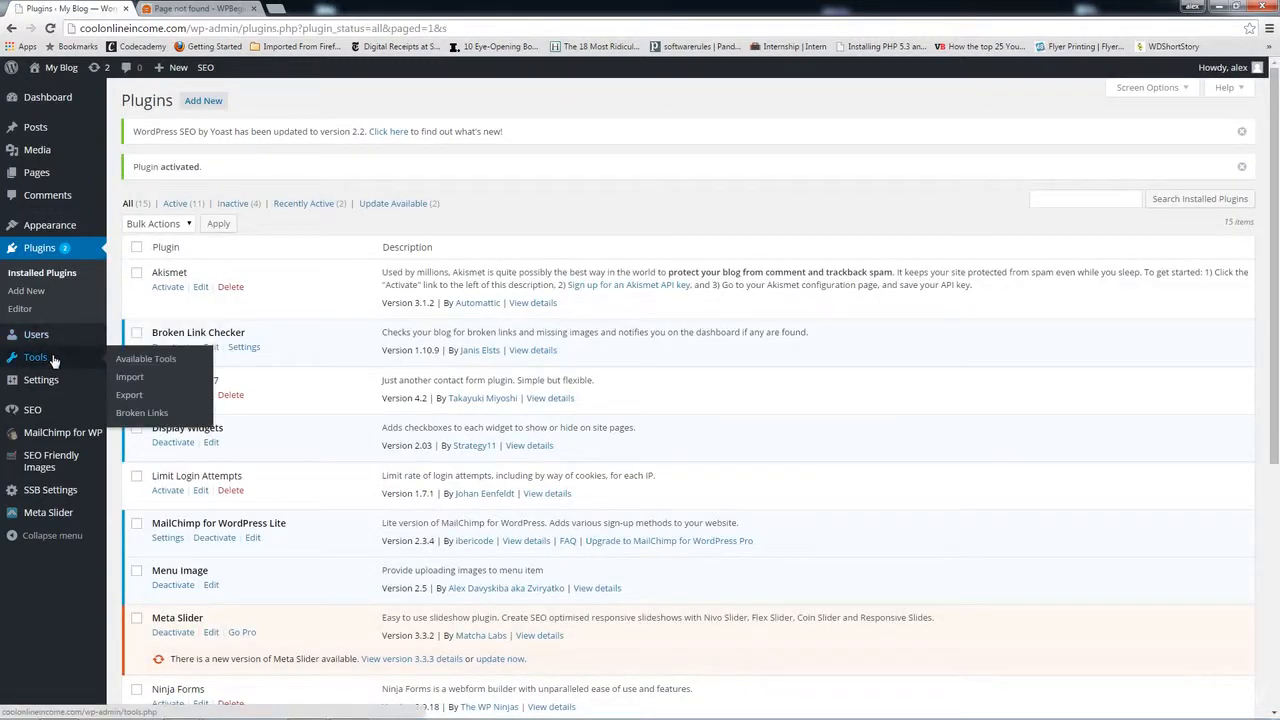
click(144, 414)
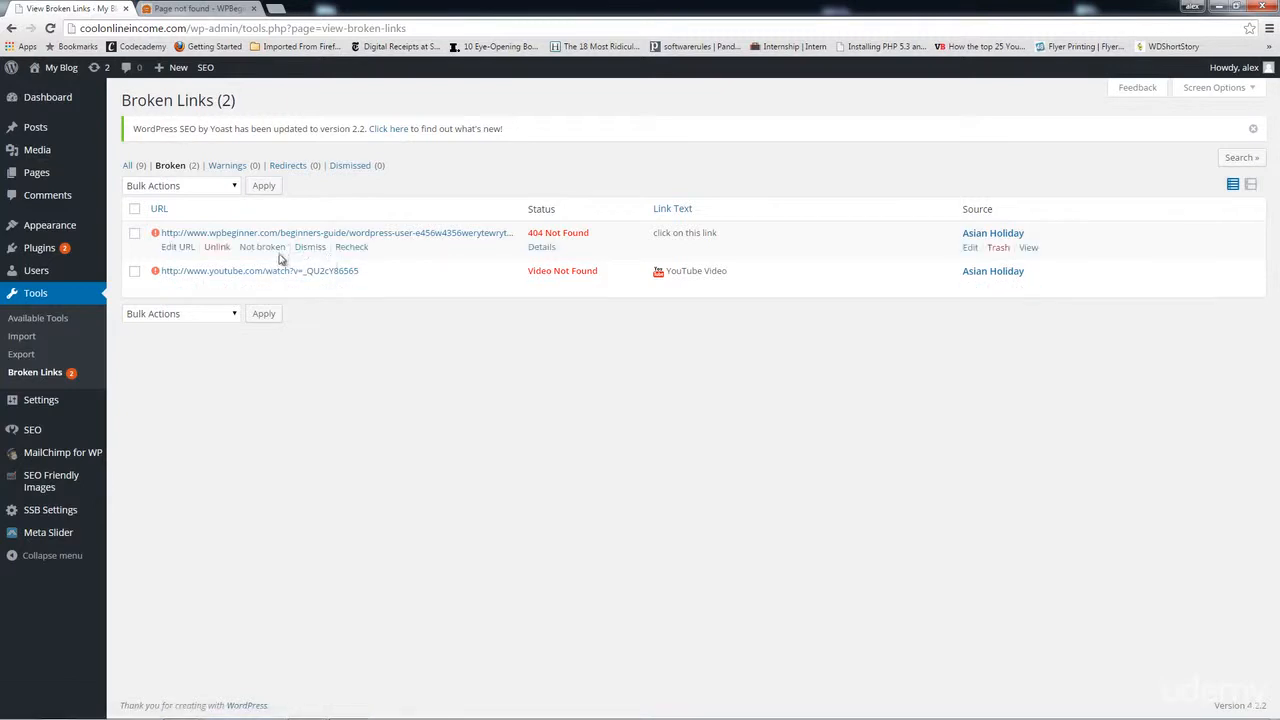
click(217, 247)
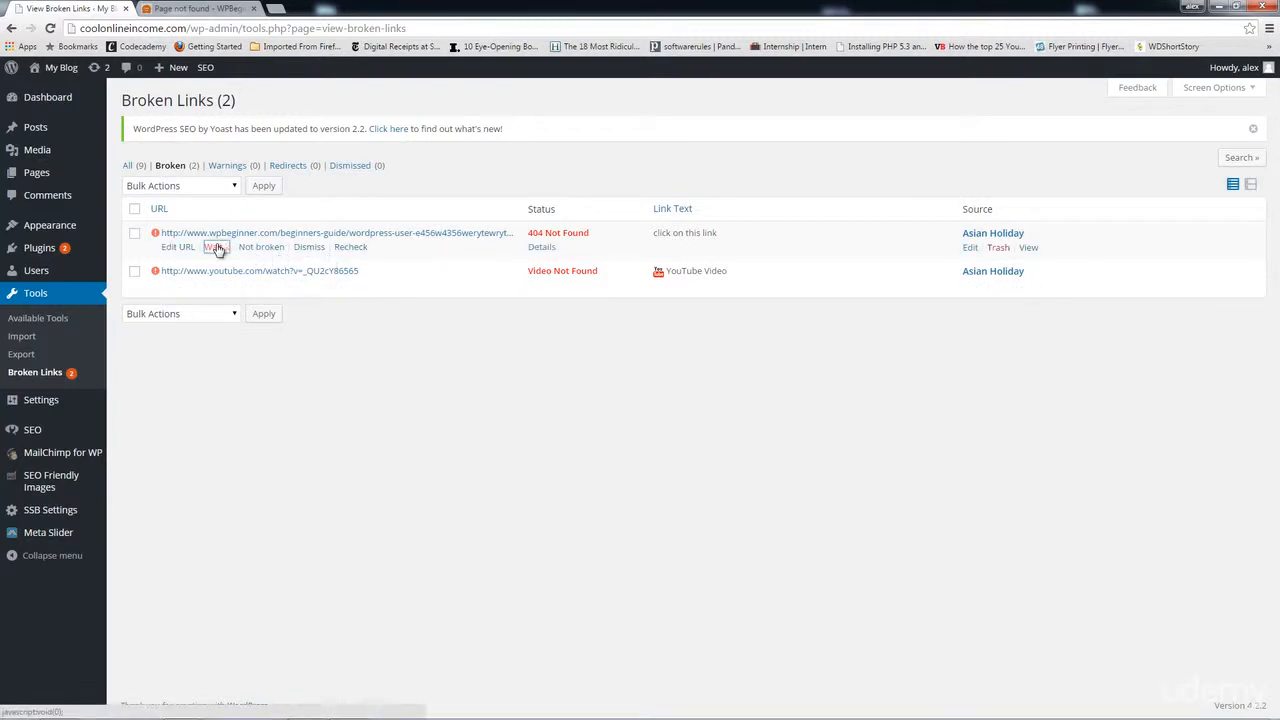
click(216, 248)
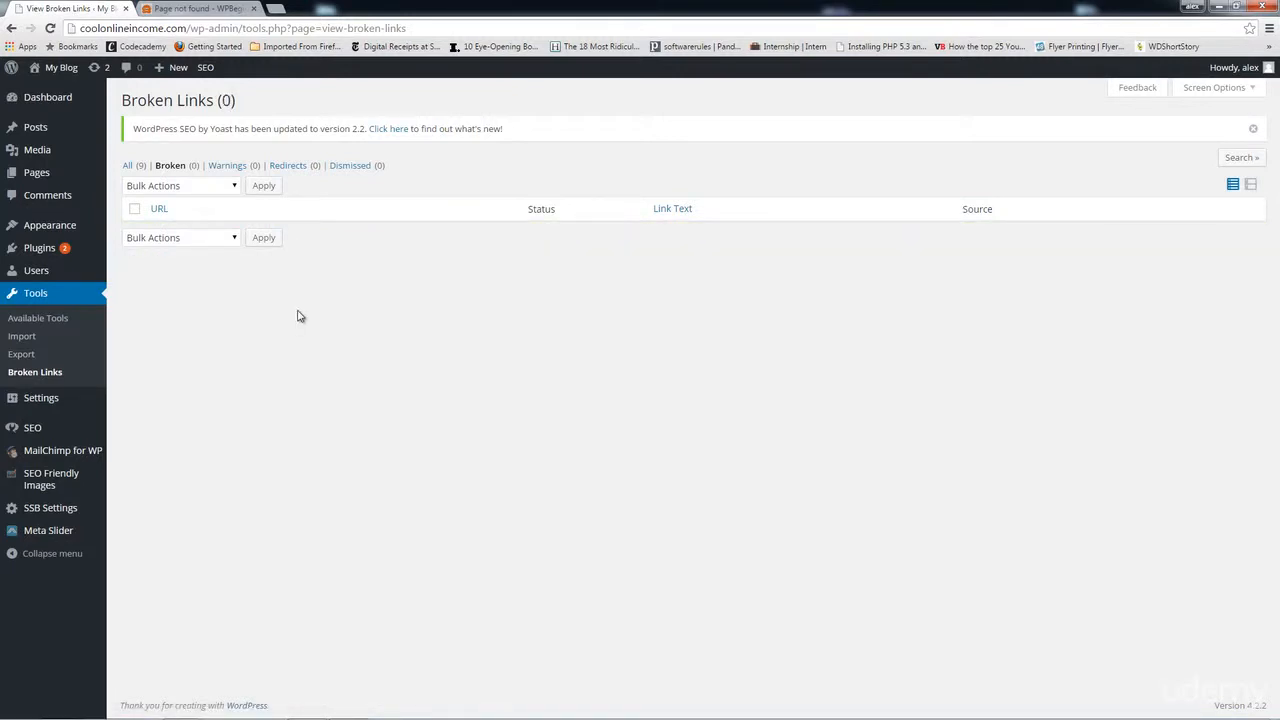
Step: Open the Tools menu, then move to the next admin sidebar menu on the way to plugin search
click(51, 322)
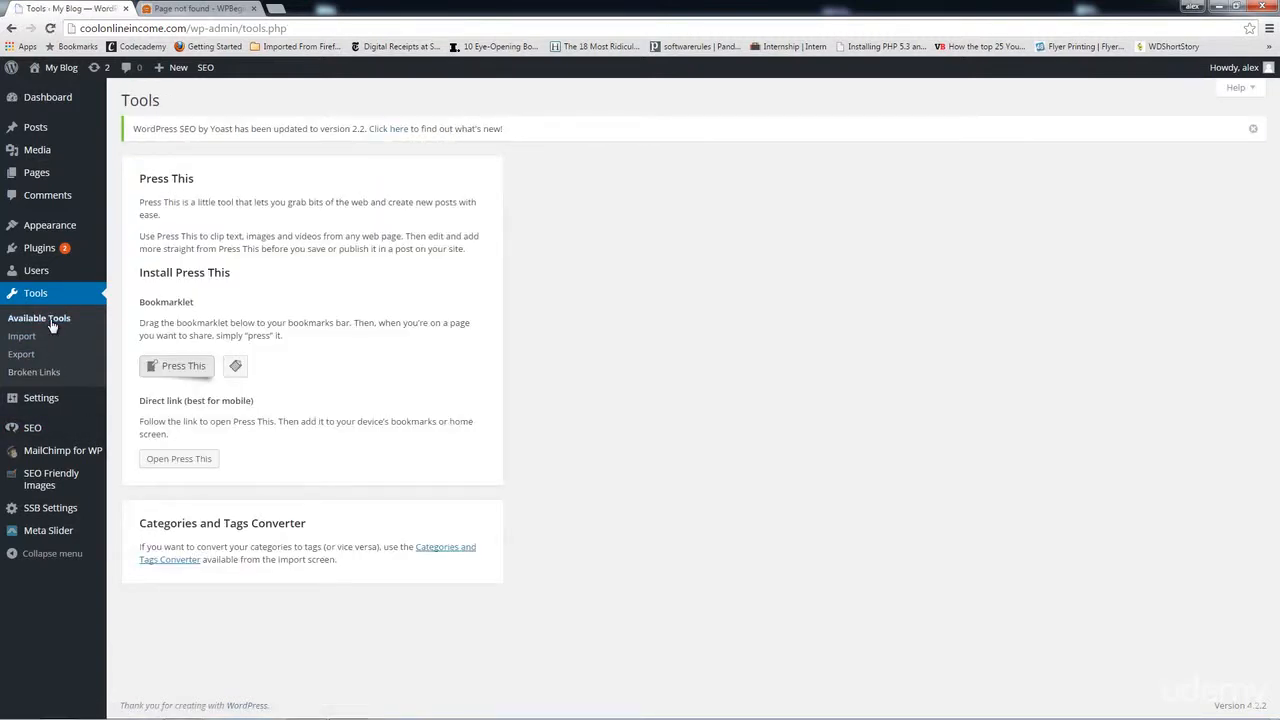
click(51, 373)
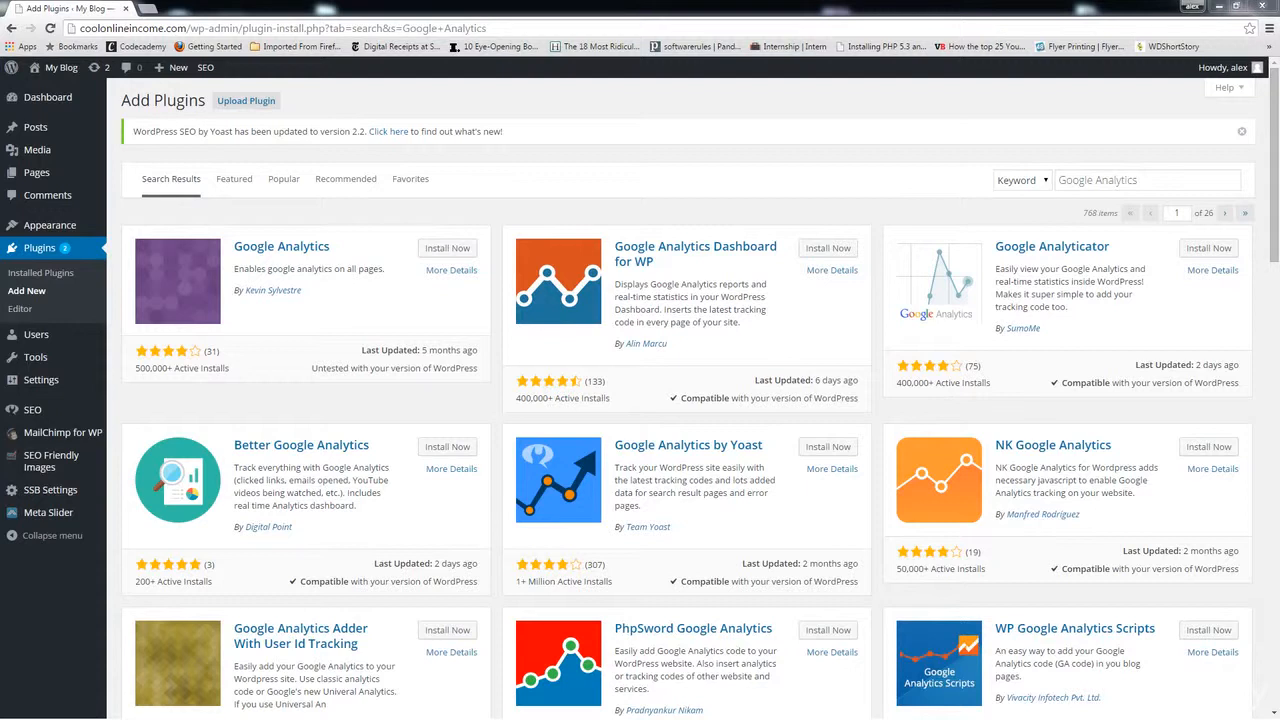
Step: Install and activate Google Analytics by Yoast 5.4.2, then open its Analytics Dashboard
click(828, 448)
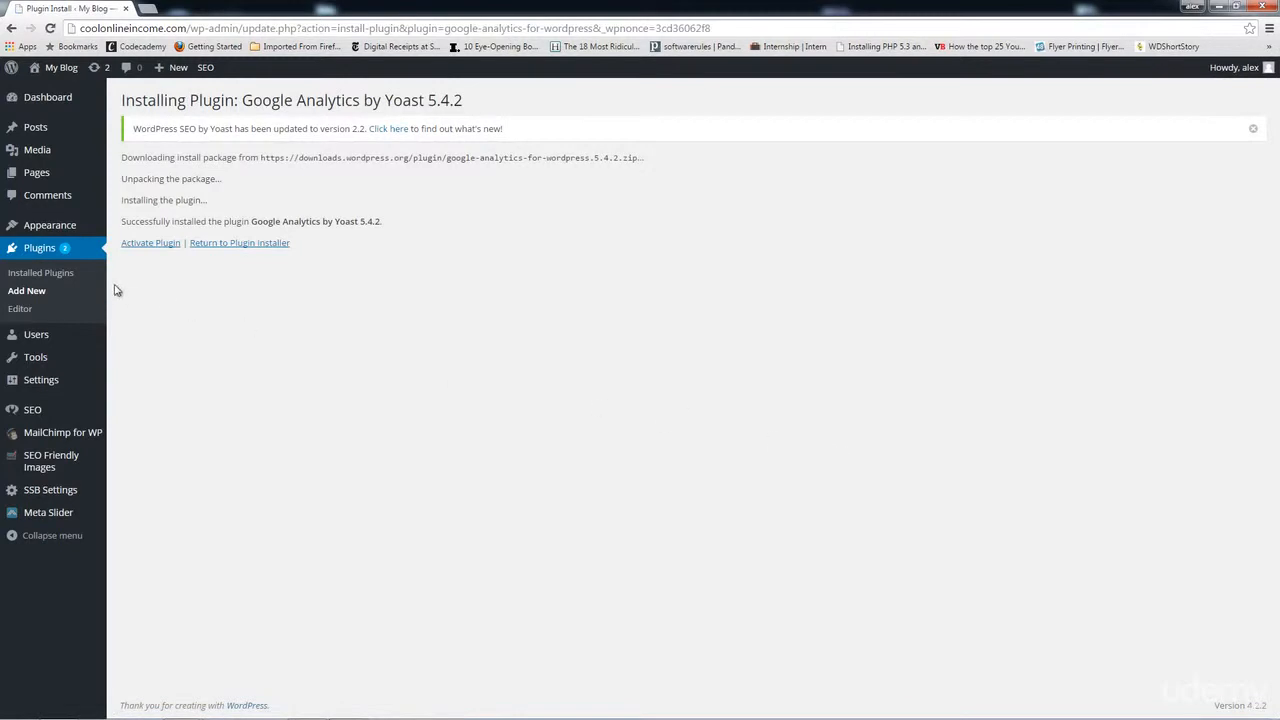
click(135, 245)
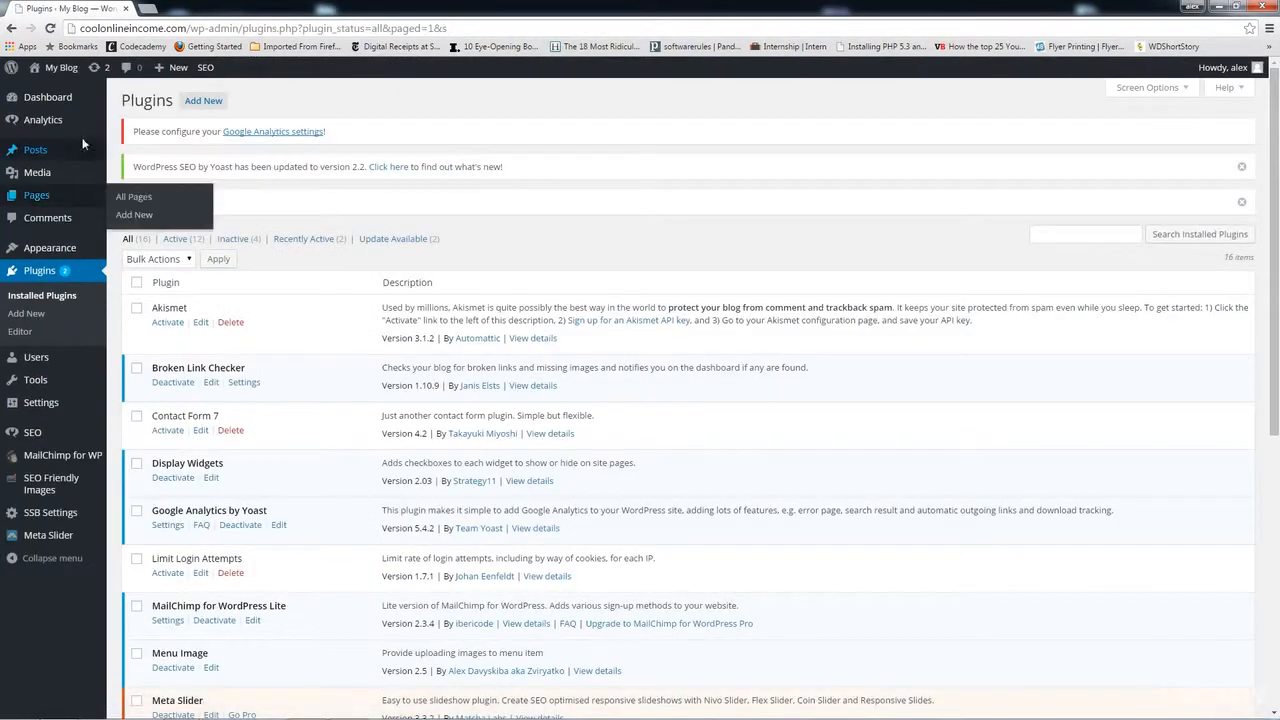
mouse_move(43, 120)
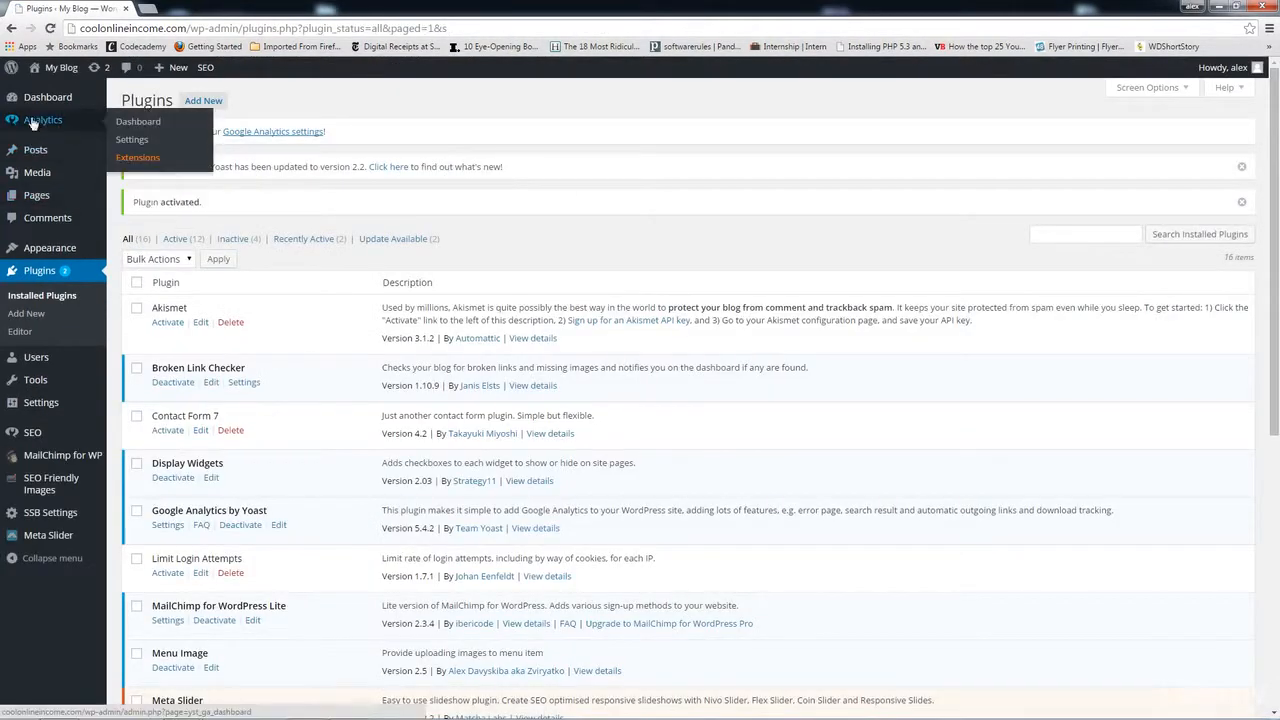
click(127, 124)
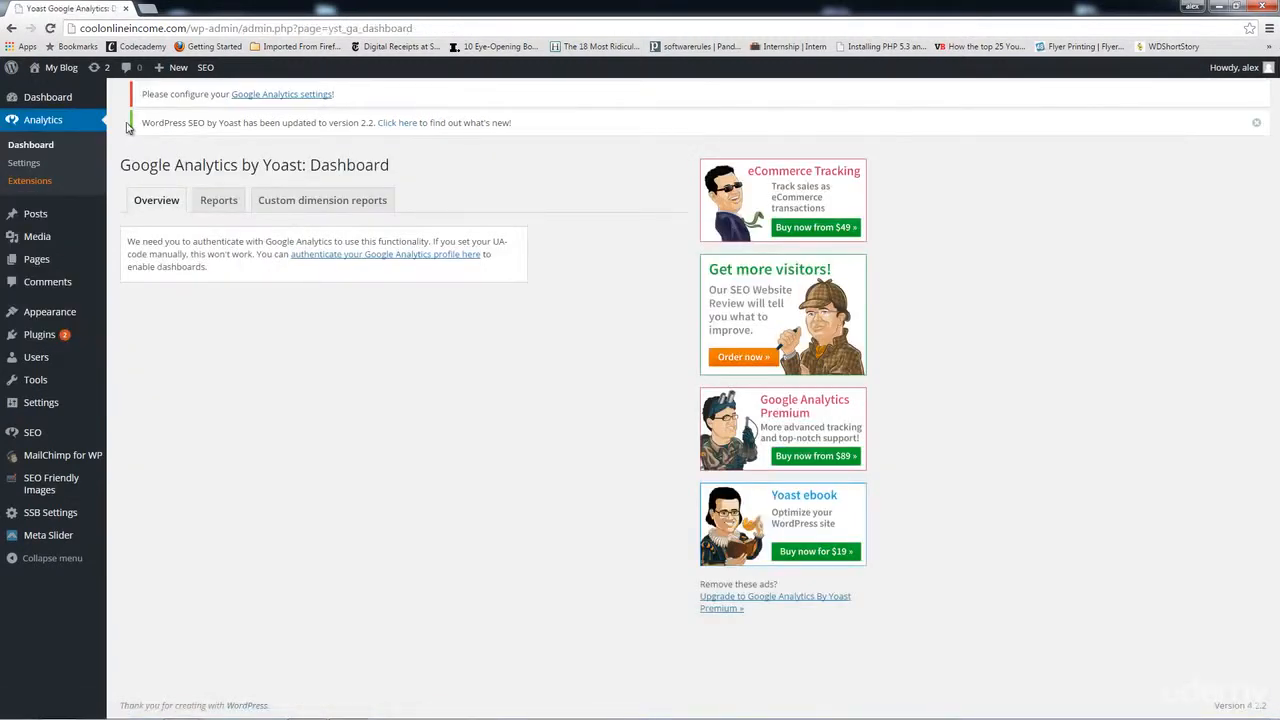
Step: From the plugin settings, authenticate with the Google account and grant access to analytics data
click(351, 259)
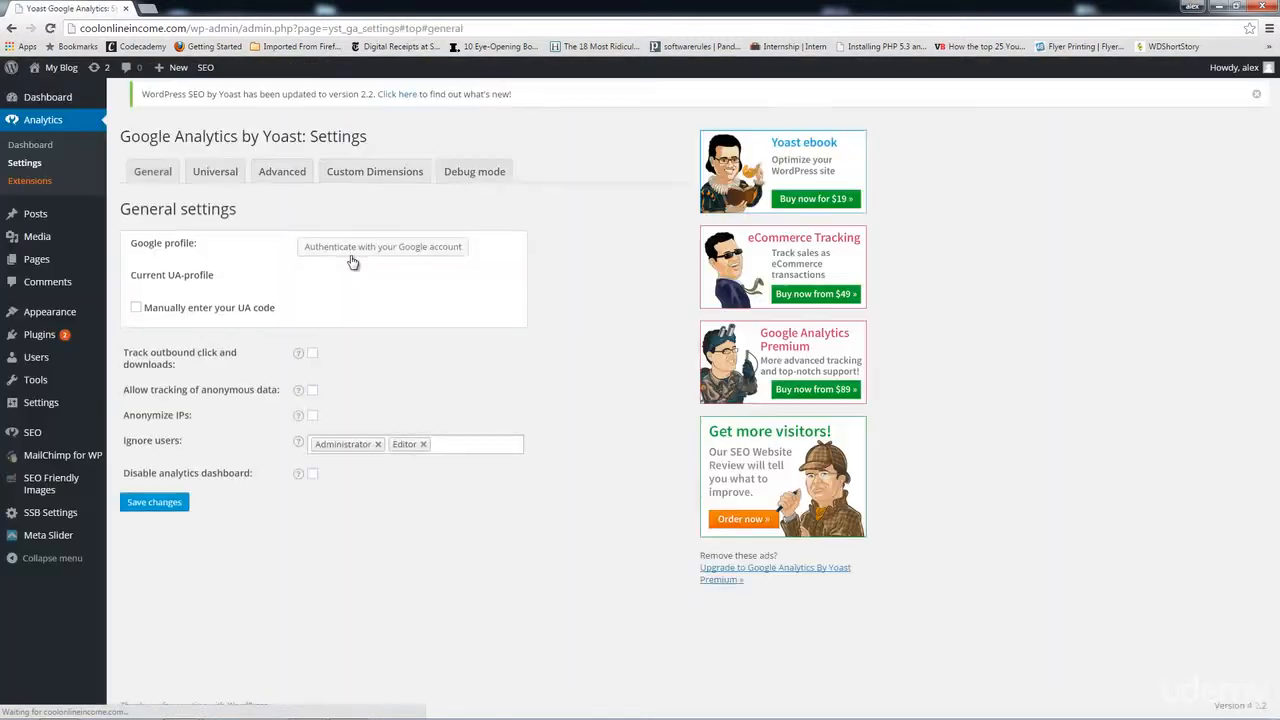
click(416, 255)
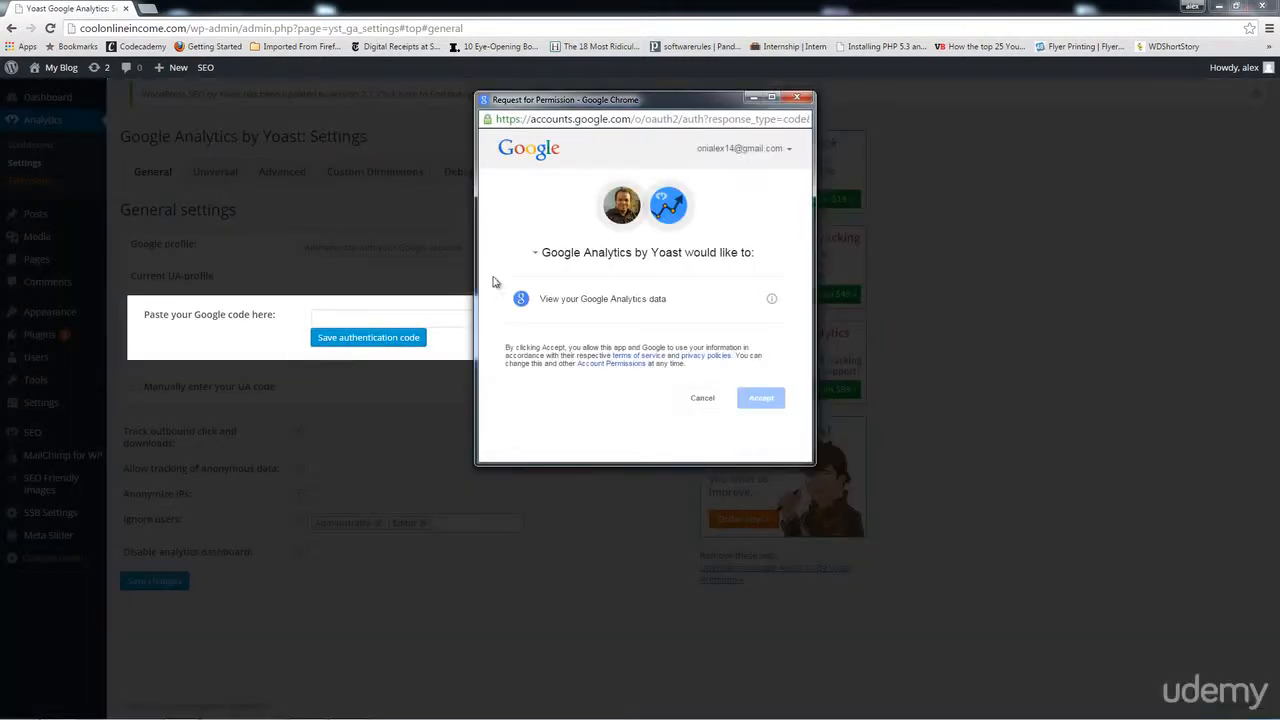
click(761, 398)
Step: Copy the returned authorization code, paste it into the settings code field, and save it
click(620, 197)
right_click(618, 197)
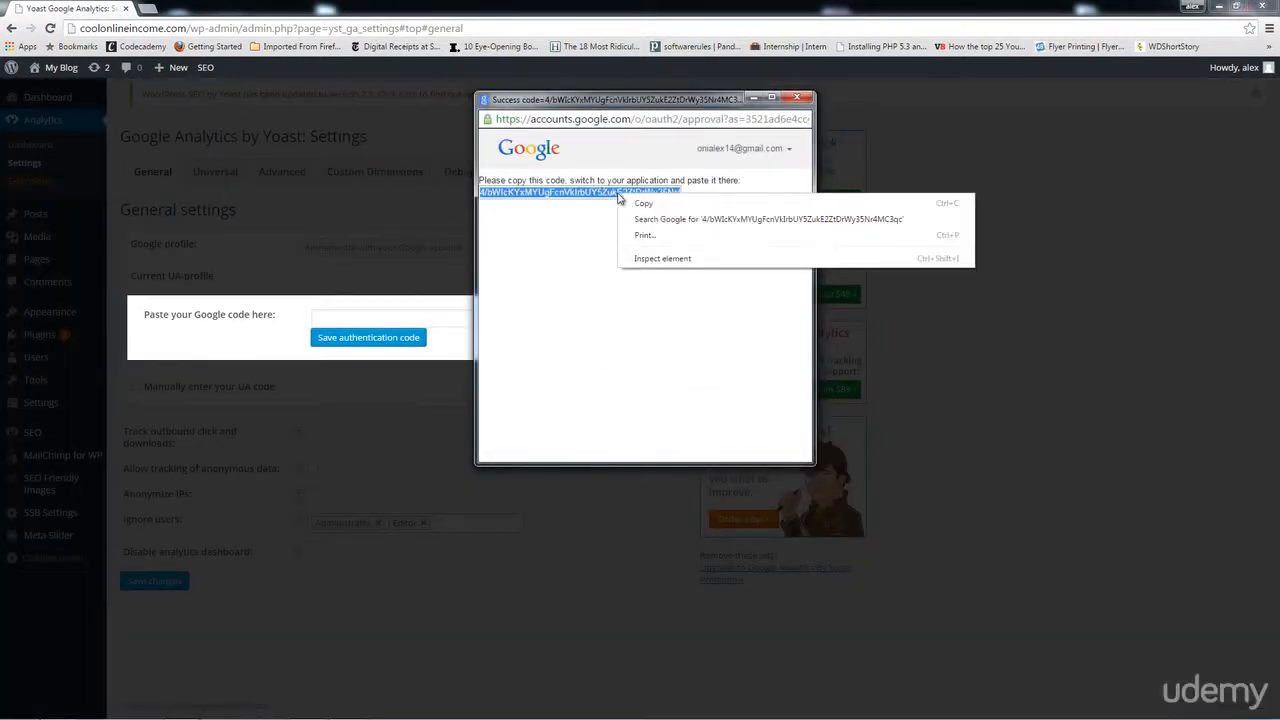
click(652, 202)
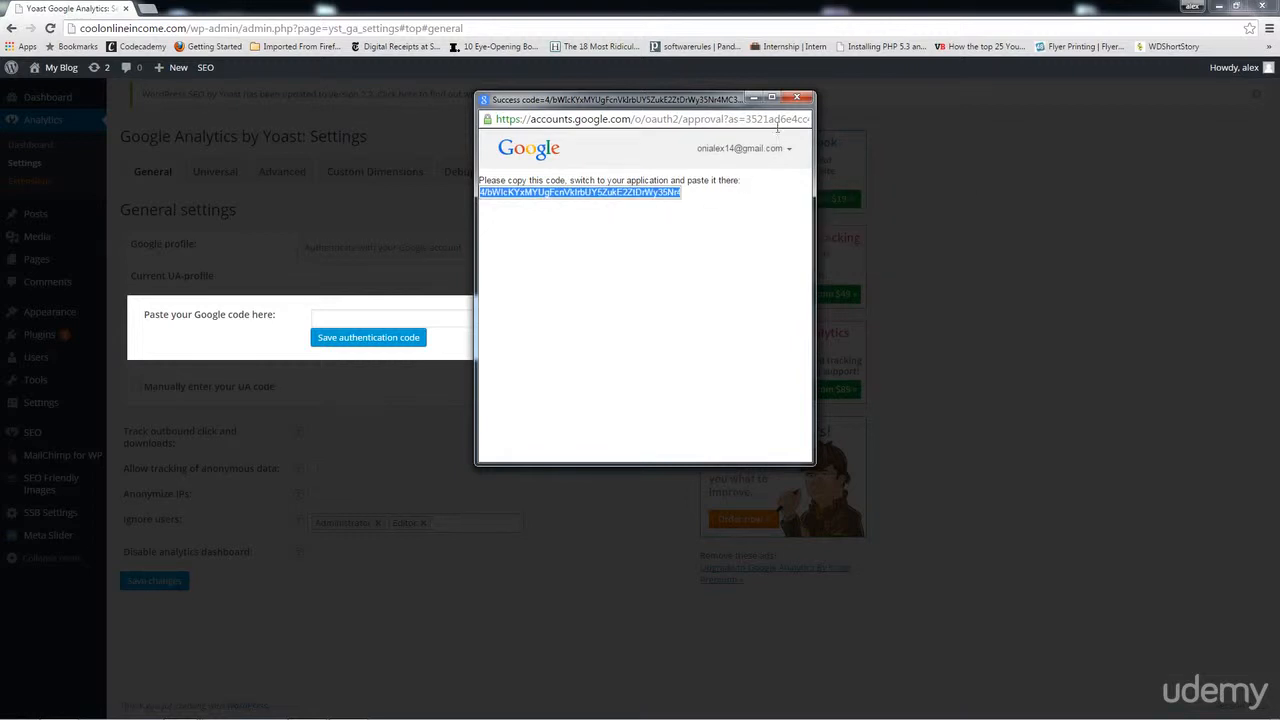
click(796, 97)
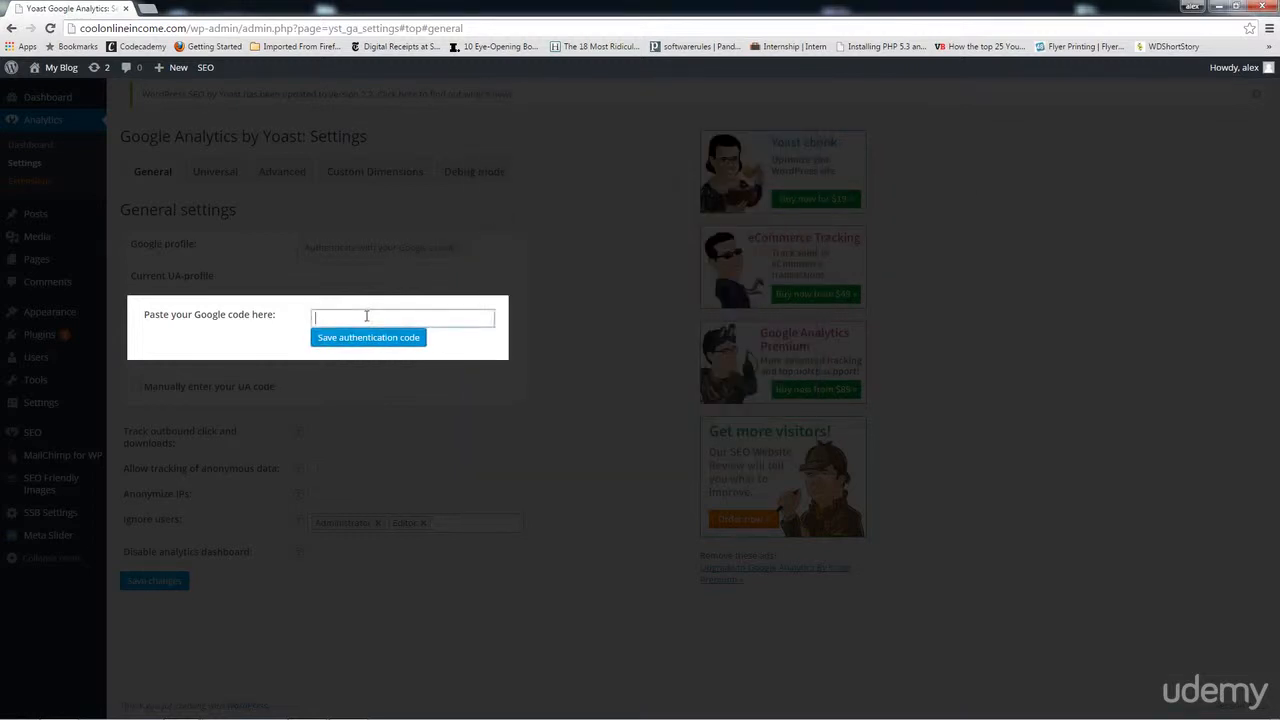
right_click(366, 316)
click(395, 397)
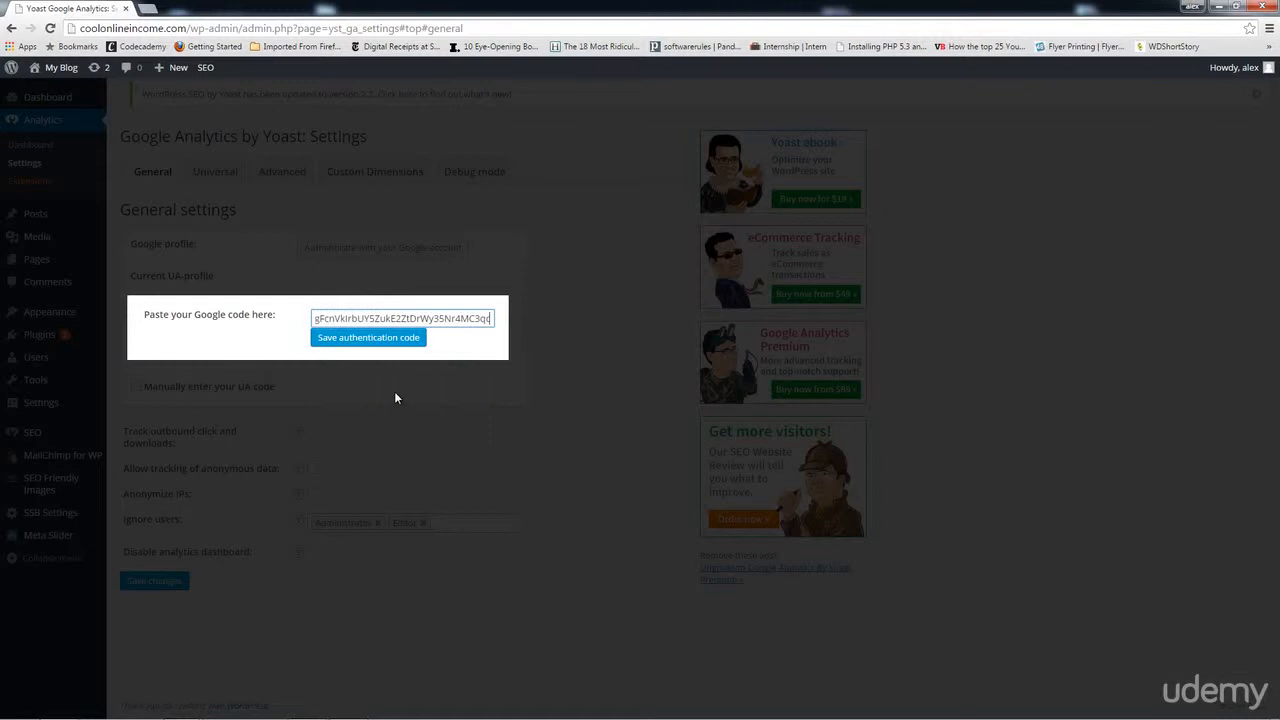
click(373, 345)
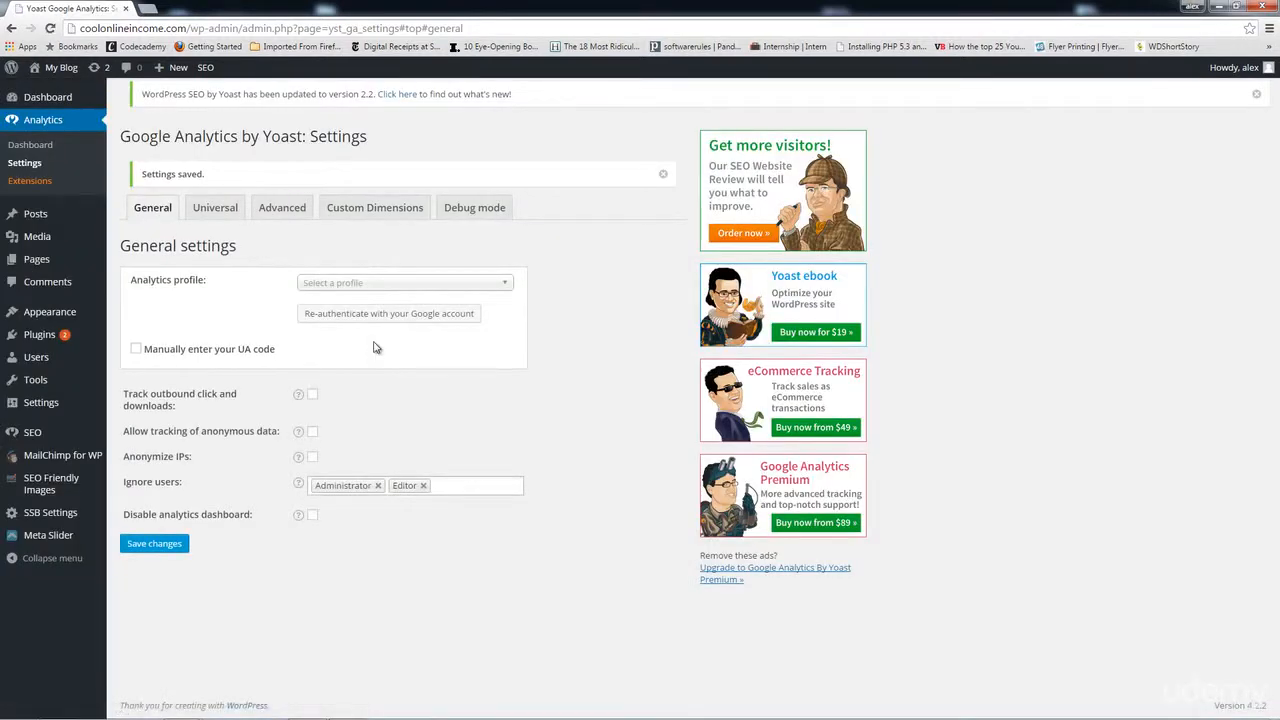
Step: Select ASB as the Analytics profile, save changes, and open the Analytics Dashboard charts
click(401, 284)
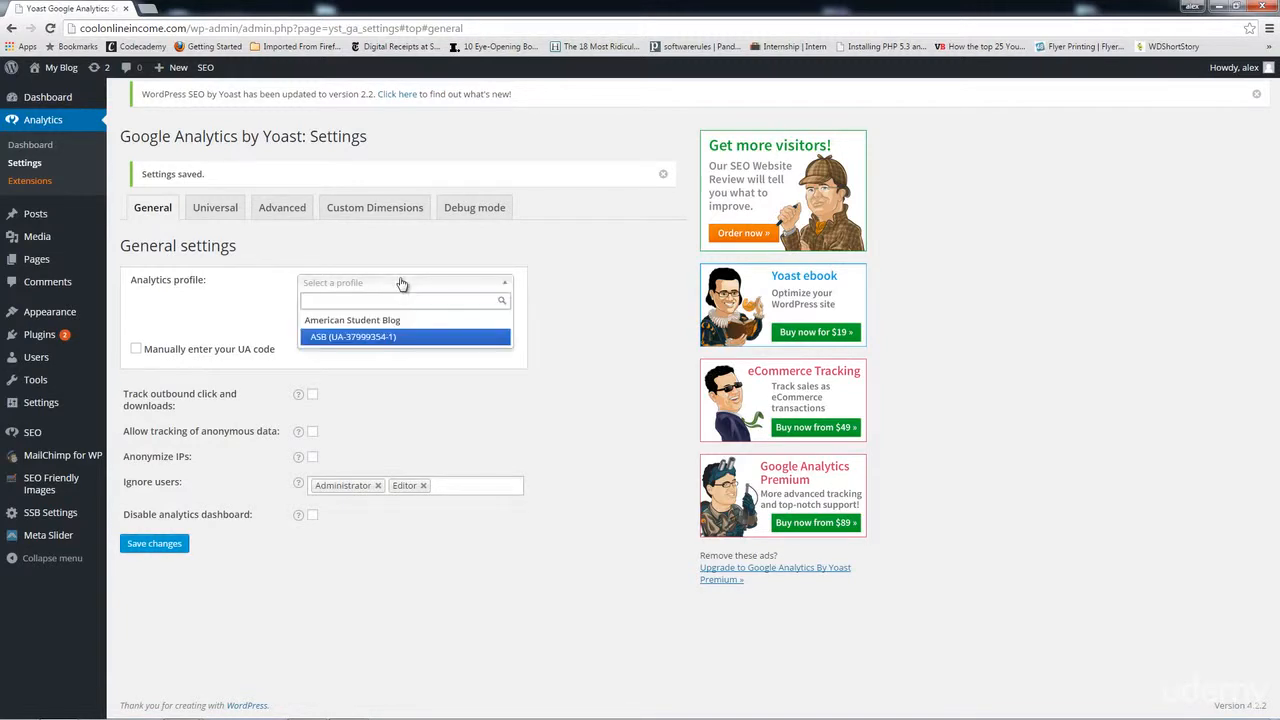
click(367, 340)
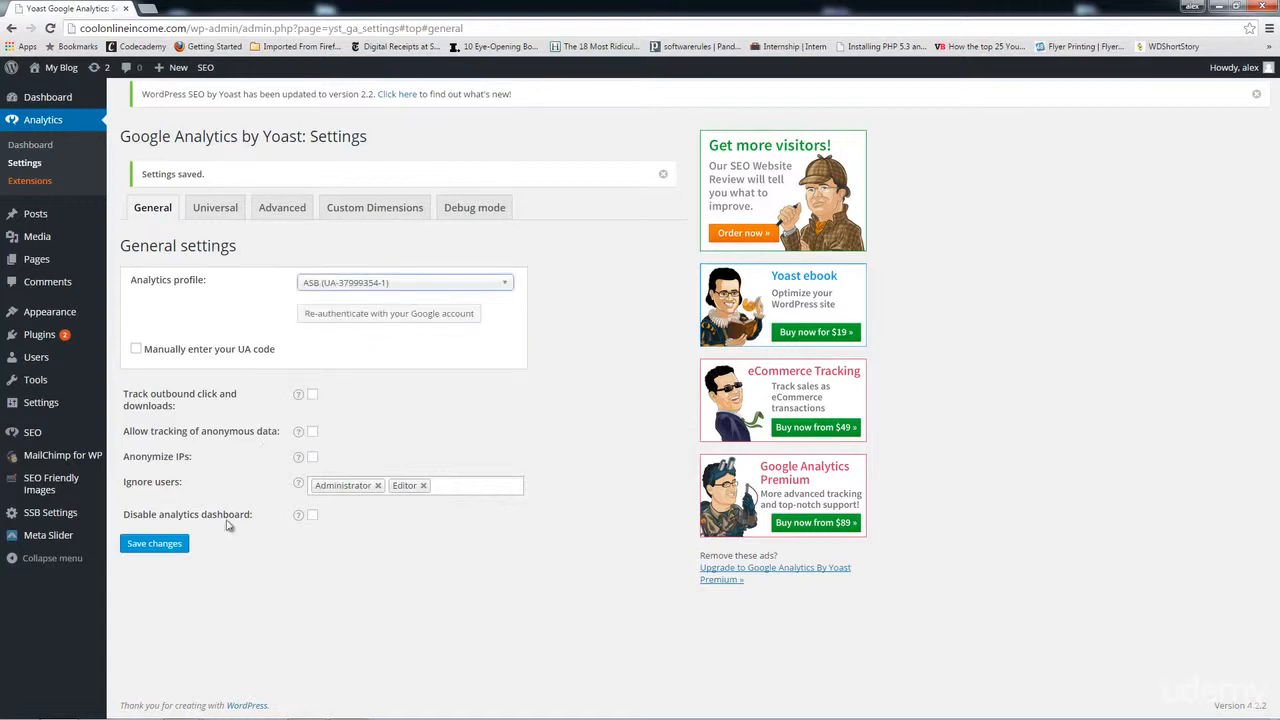
click(154, 548)
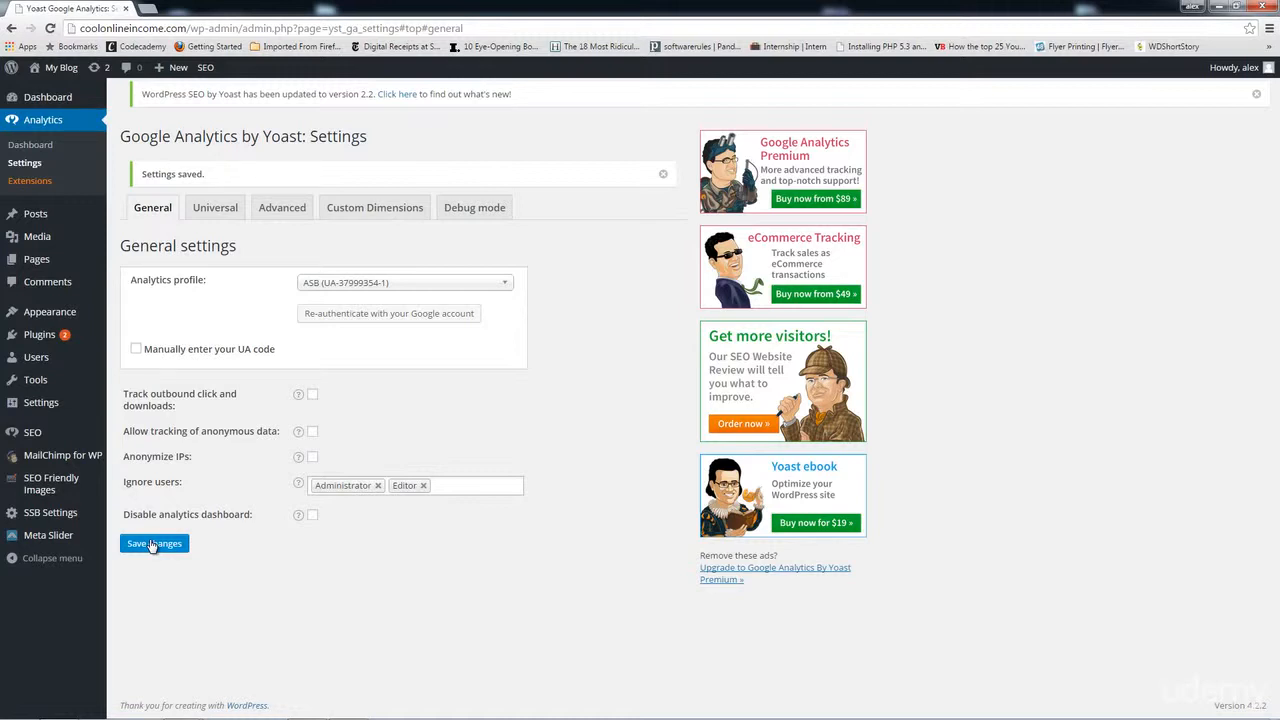
click(48, 146)
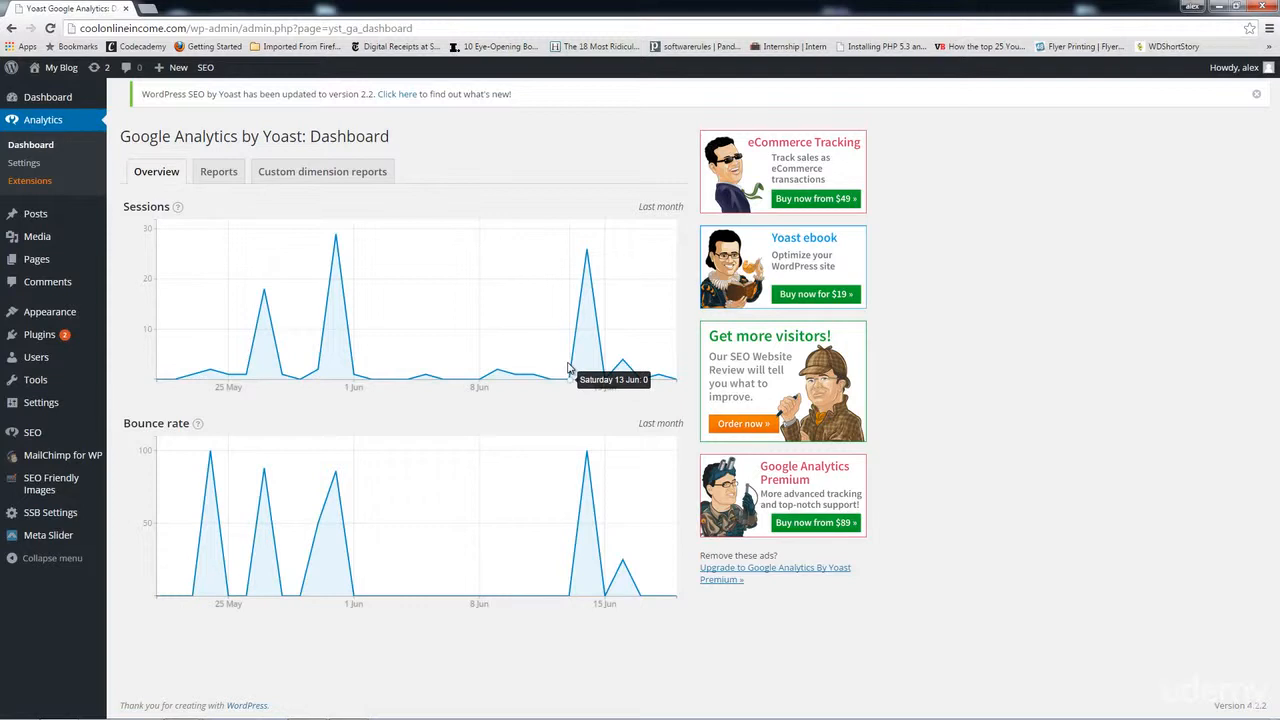
Step: On the Reports tab, set the report dimension to Countries to show sessions by country
click(219, 180)
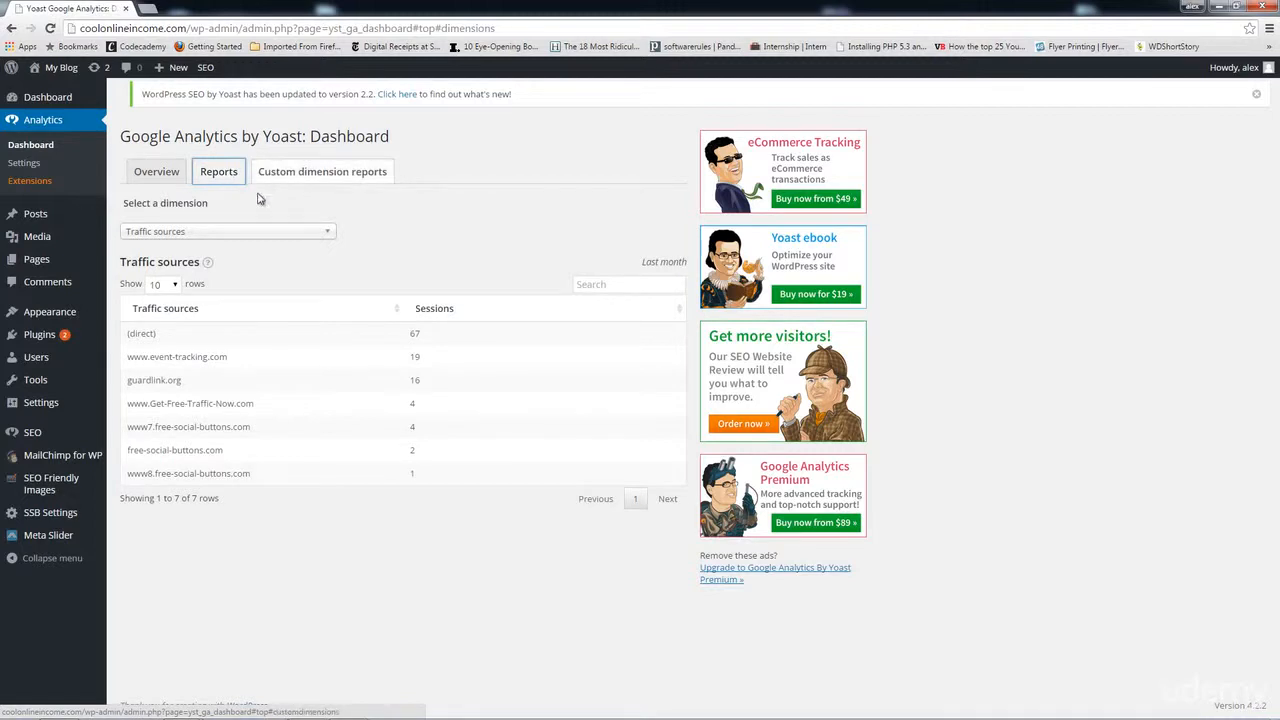
click(268, 236)
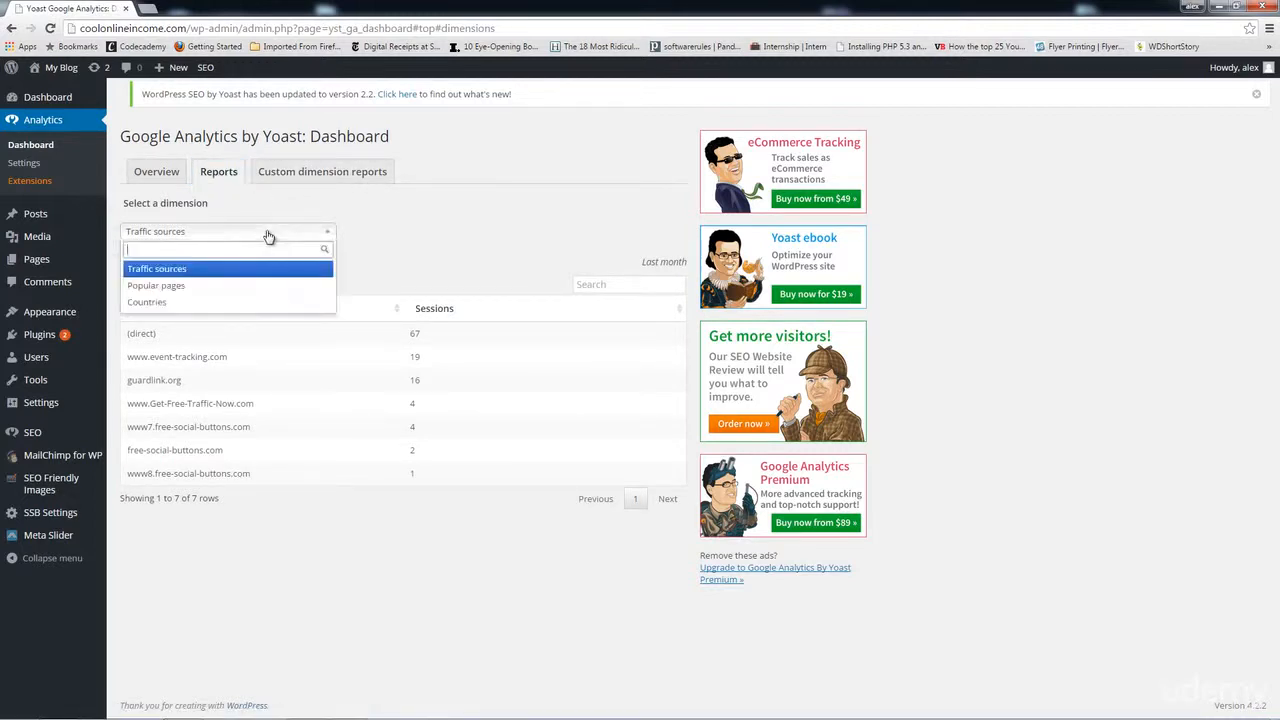
click(378, 254)
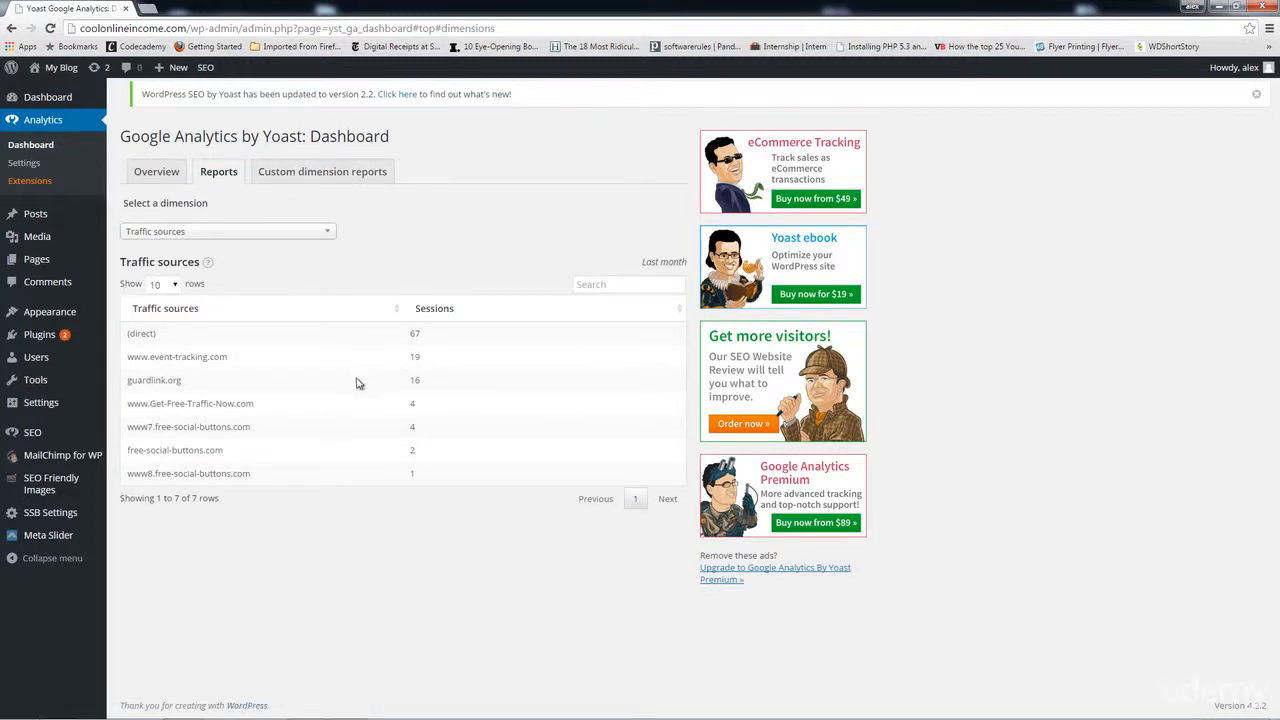
click(268, 236)
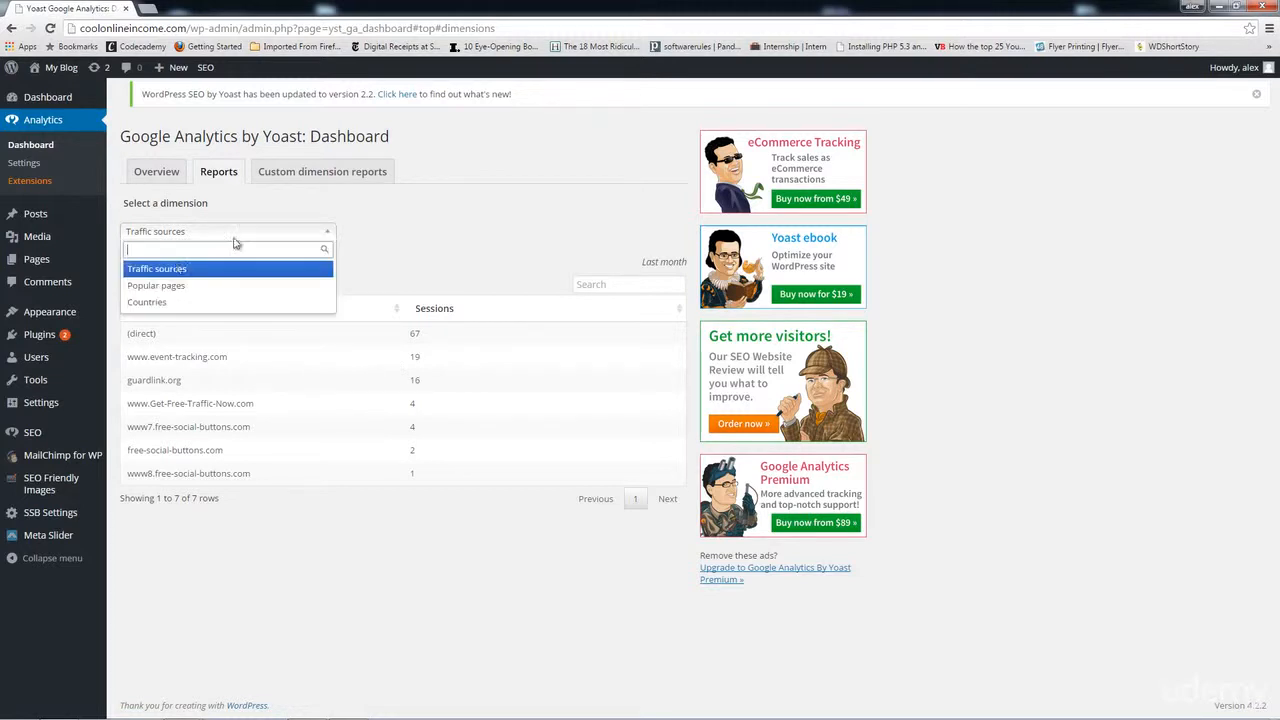
click(152, 304)
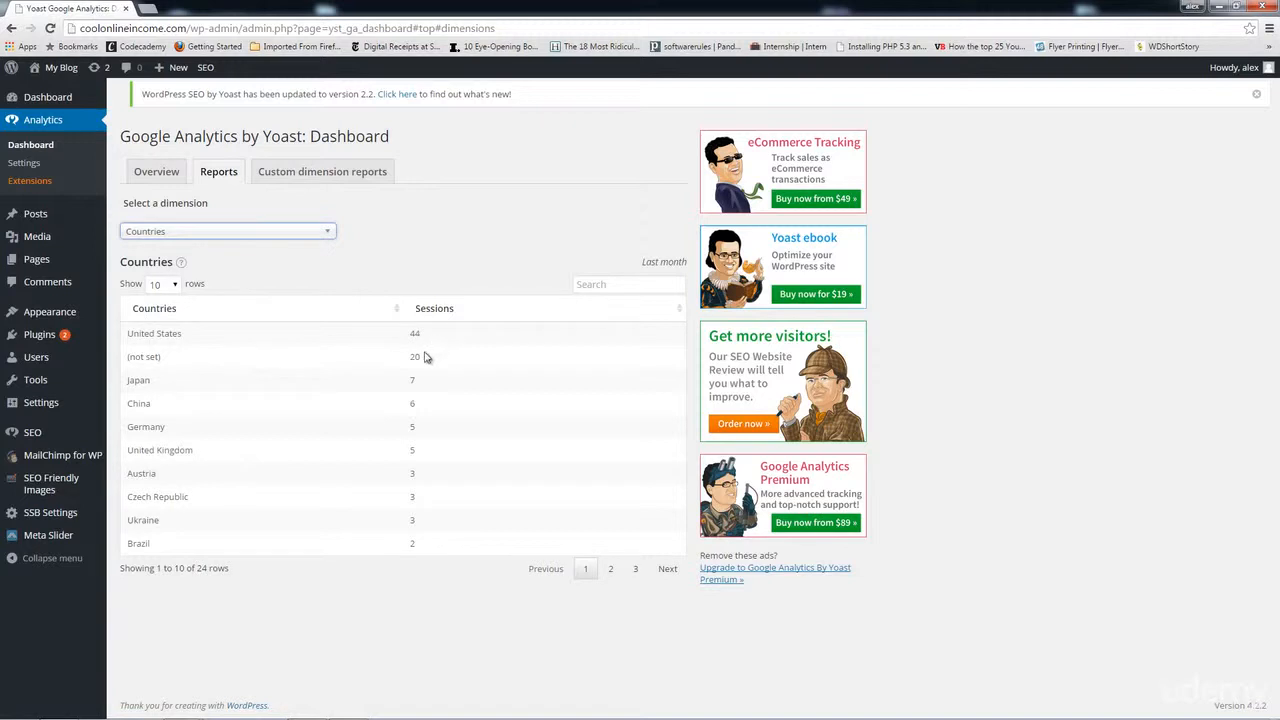